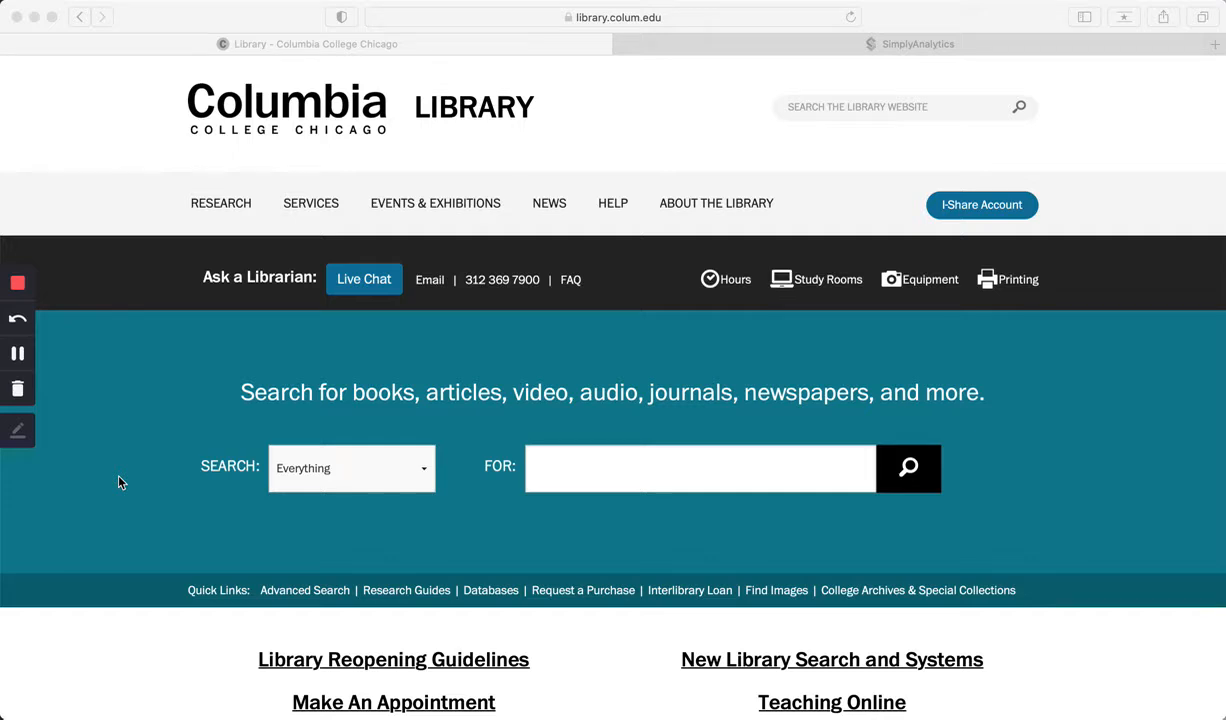
Step: Open the Entrepreneurship guide from the library's list of research guides
scroll(145, 463, "down", 2)
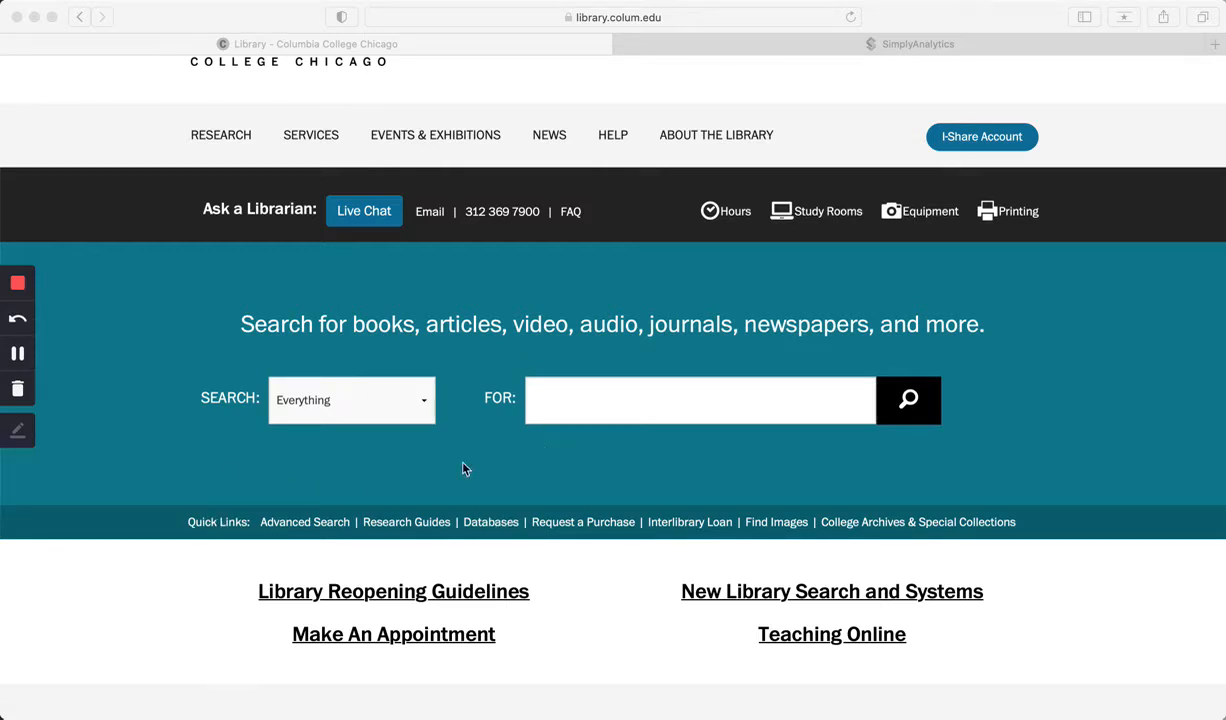
left_click(398, 528)
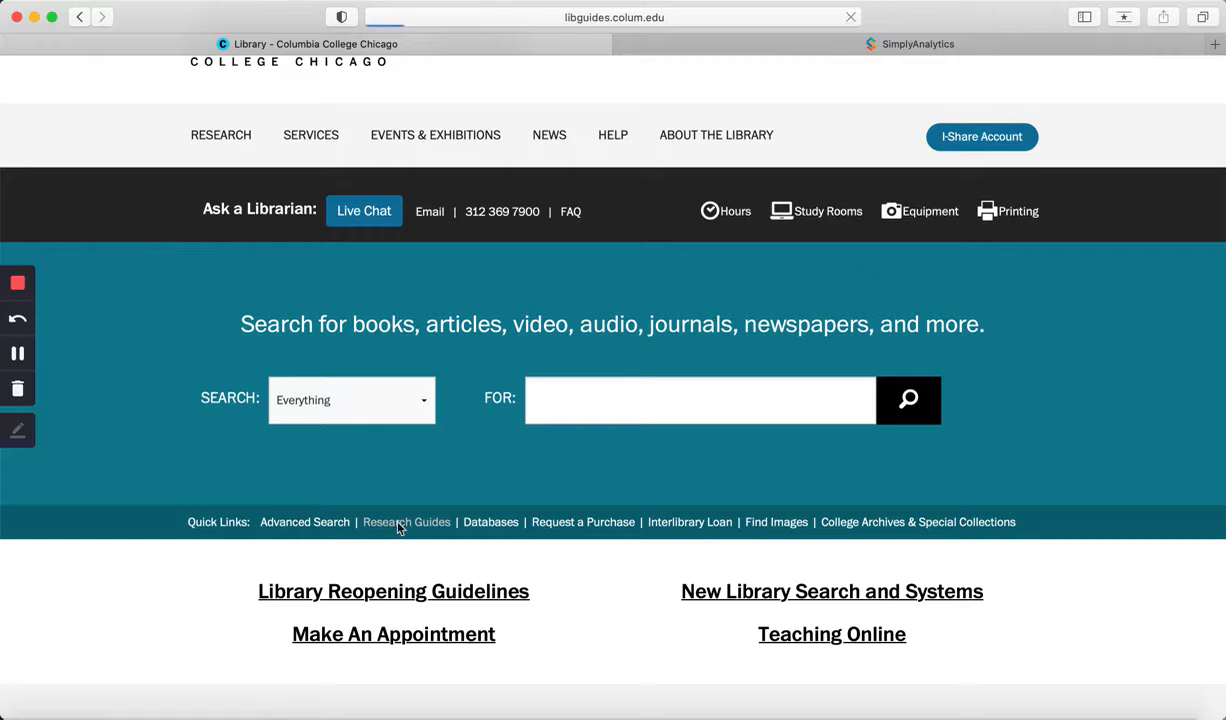
scroll(398, 528, "down", 1)
scroll(398, 528, "down", 15)
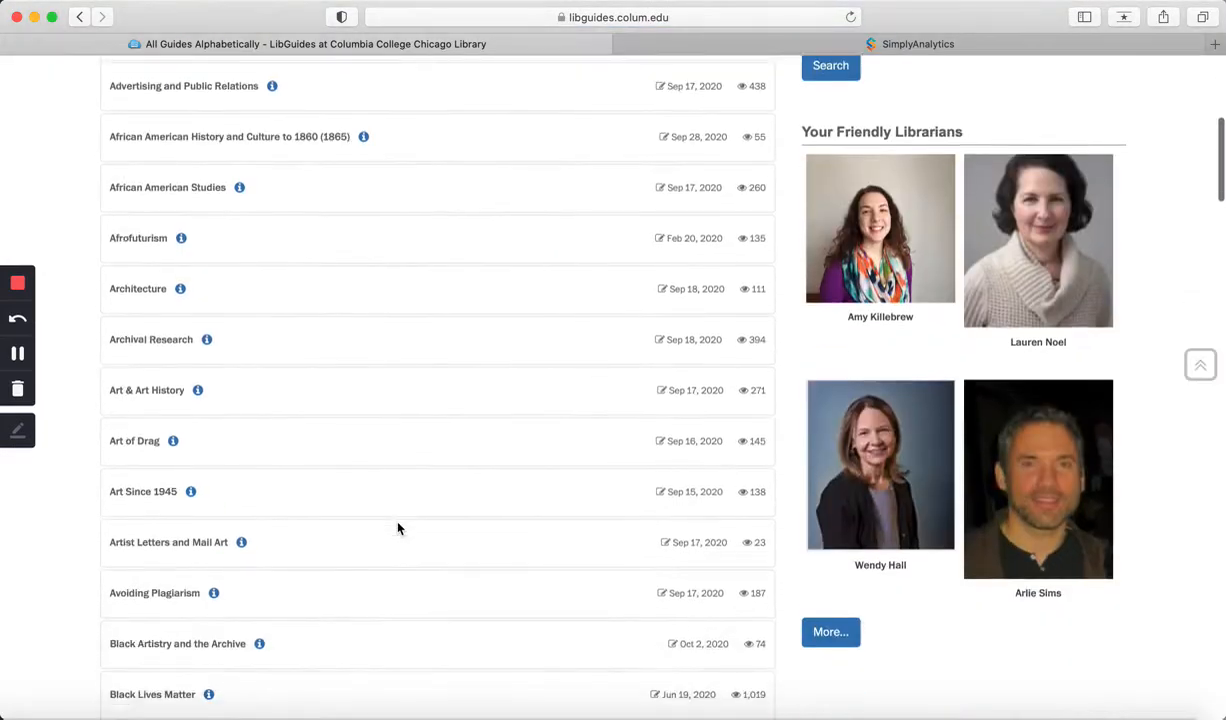
scroll(398, 528, "down", 14)
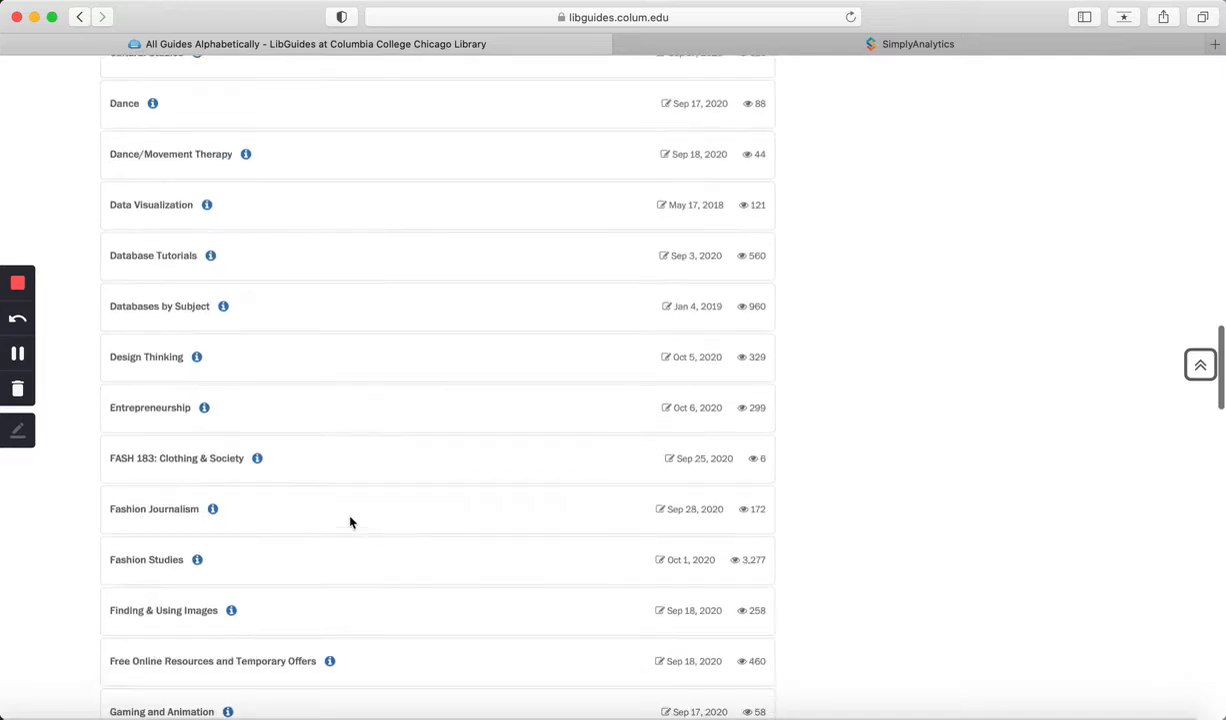
left_click(150, 410)
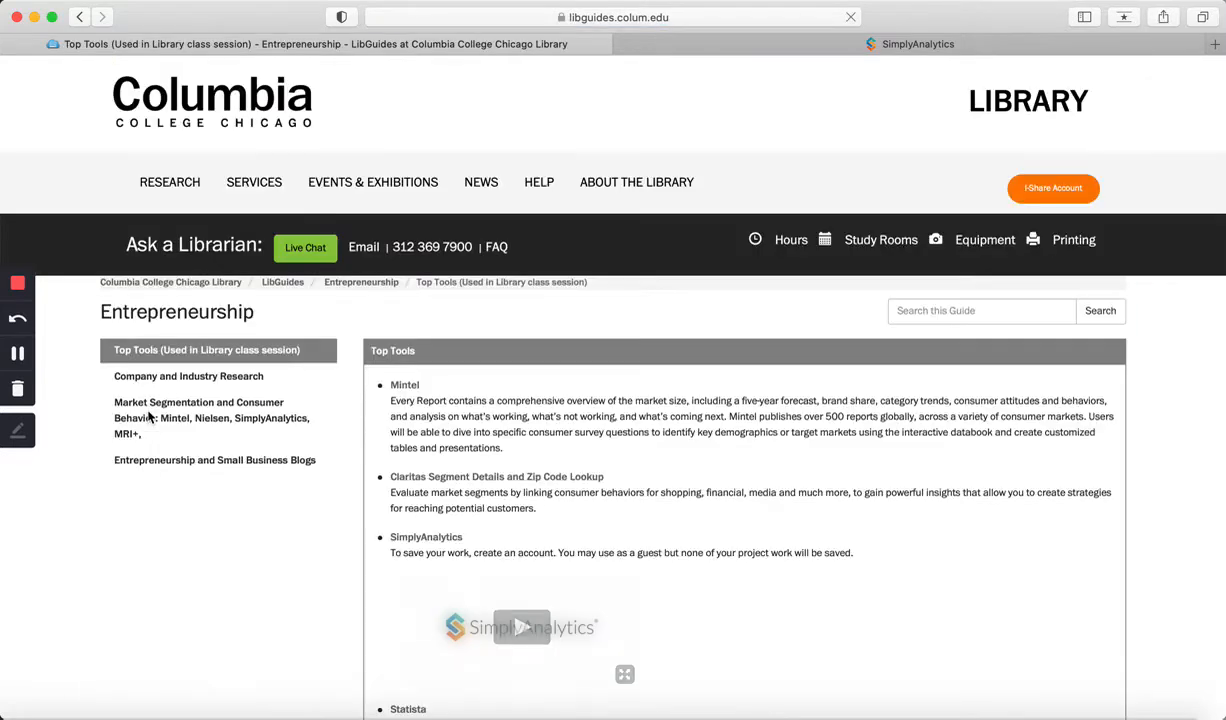
Step: Scroll through the Entrepreneurship guide's Top Tools and NAICS sections
scroll(617, 474, "down", 3)
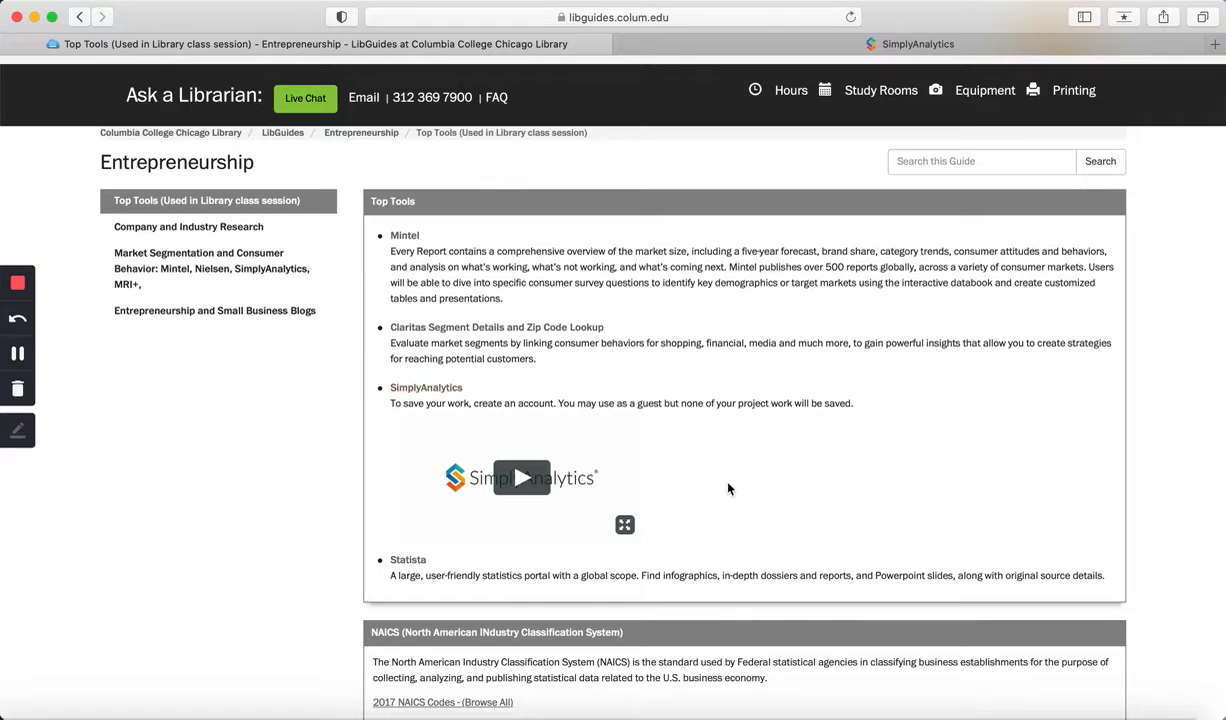
scroll(746, 501, "down", 3)
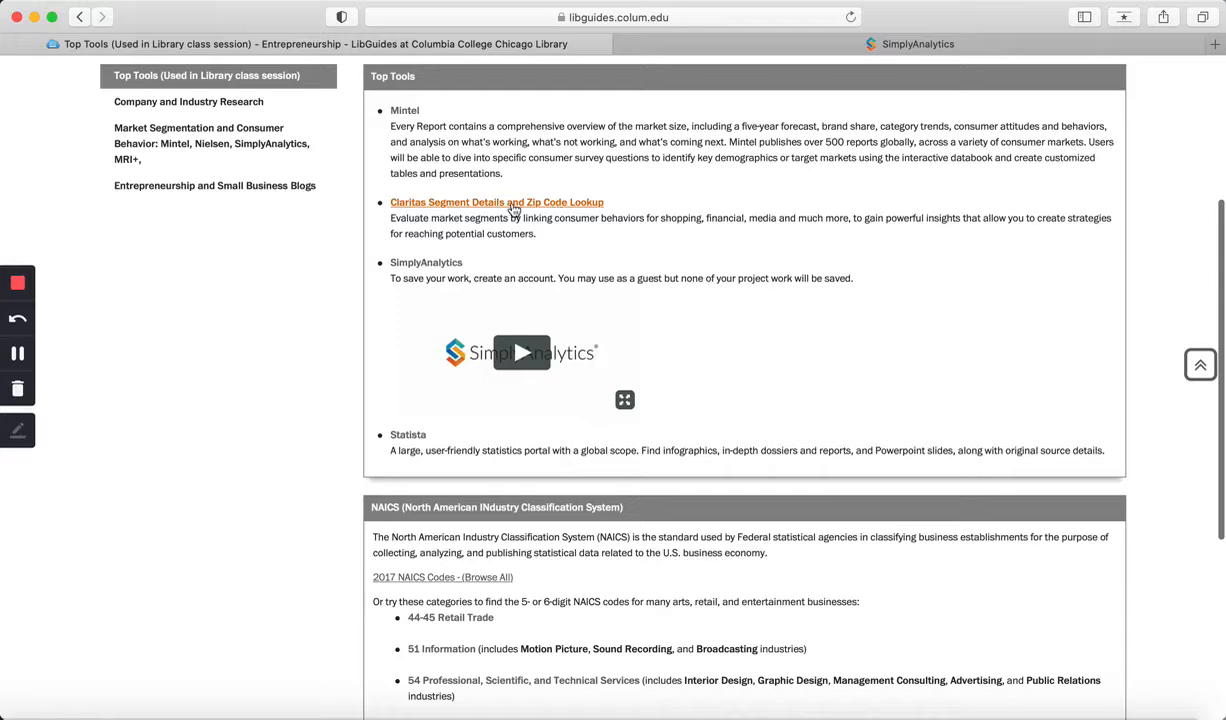
scroll(762, 410, "down", 8)
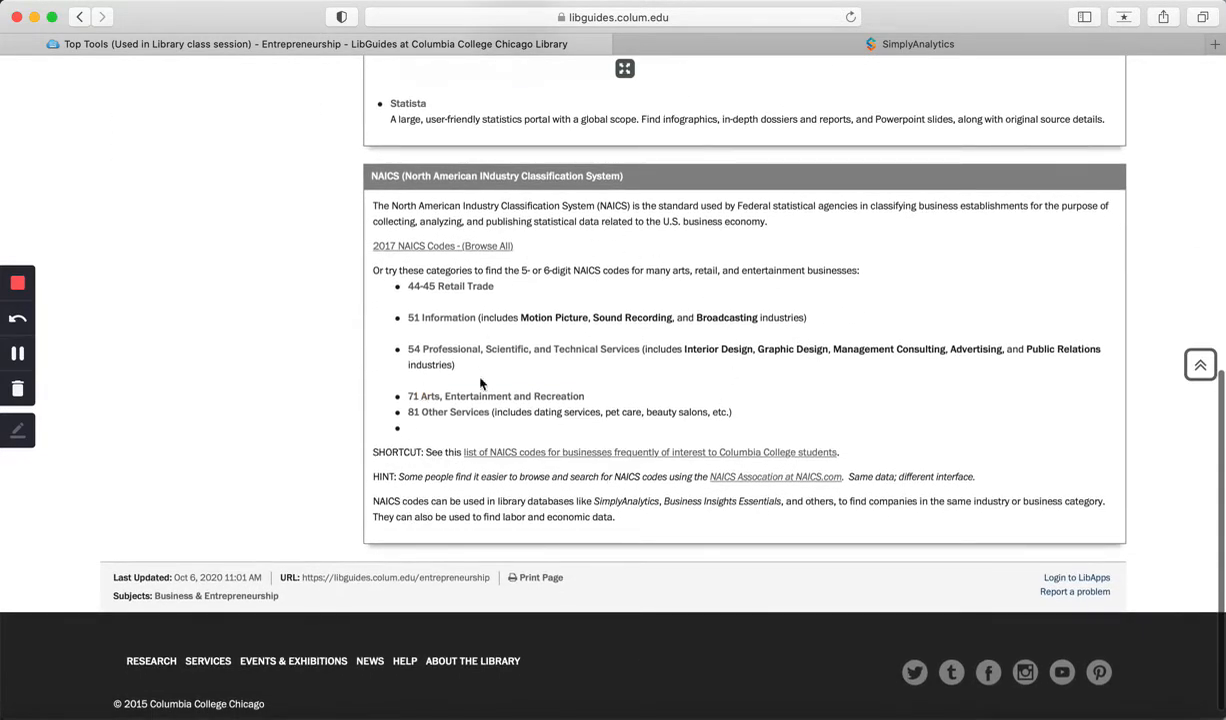
scroll(794, 101, "up", 5)
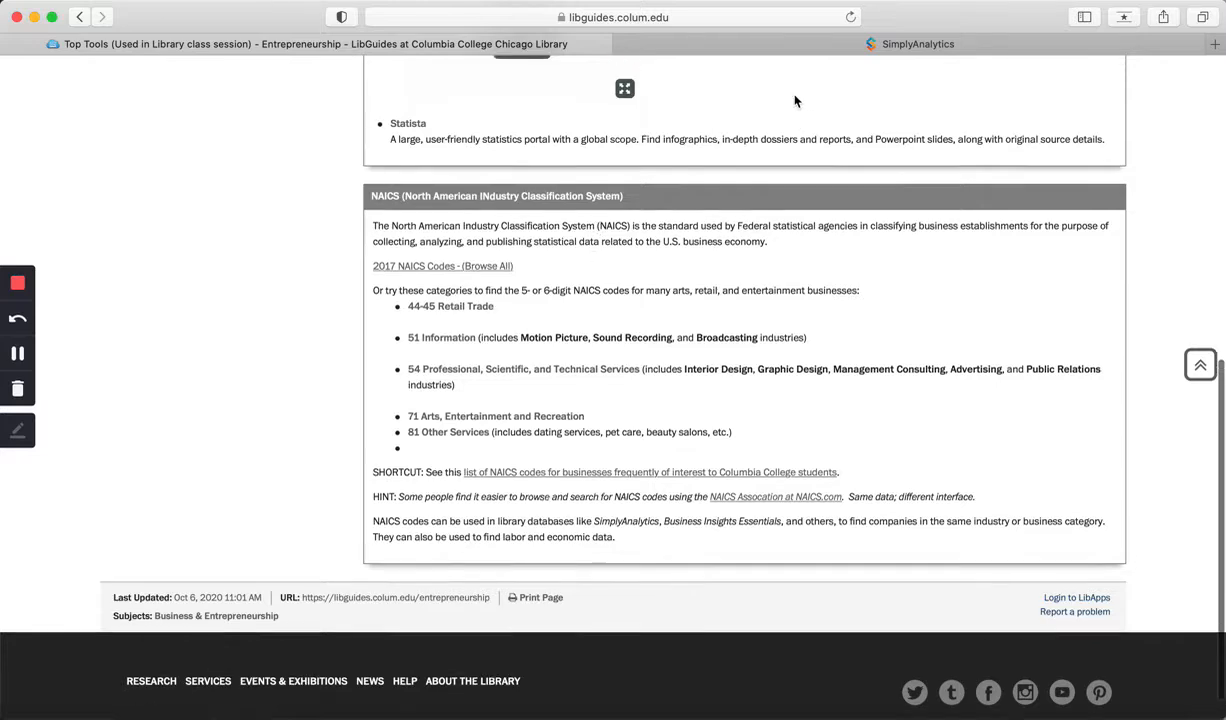
scroll(795, 100, "up", 4)
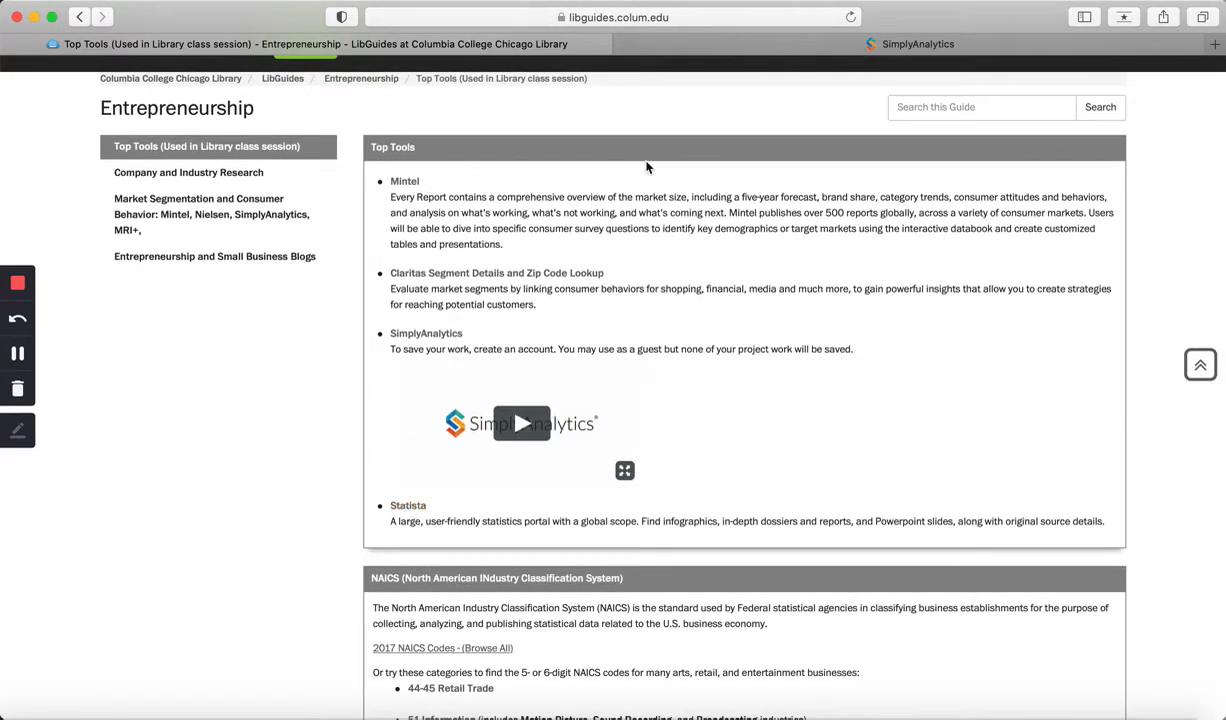
Step: Switch to SimplyAnalytics and start a new project for the location Chicago, IL
left_click(752, 46)
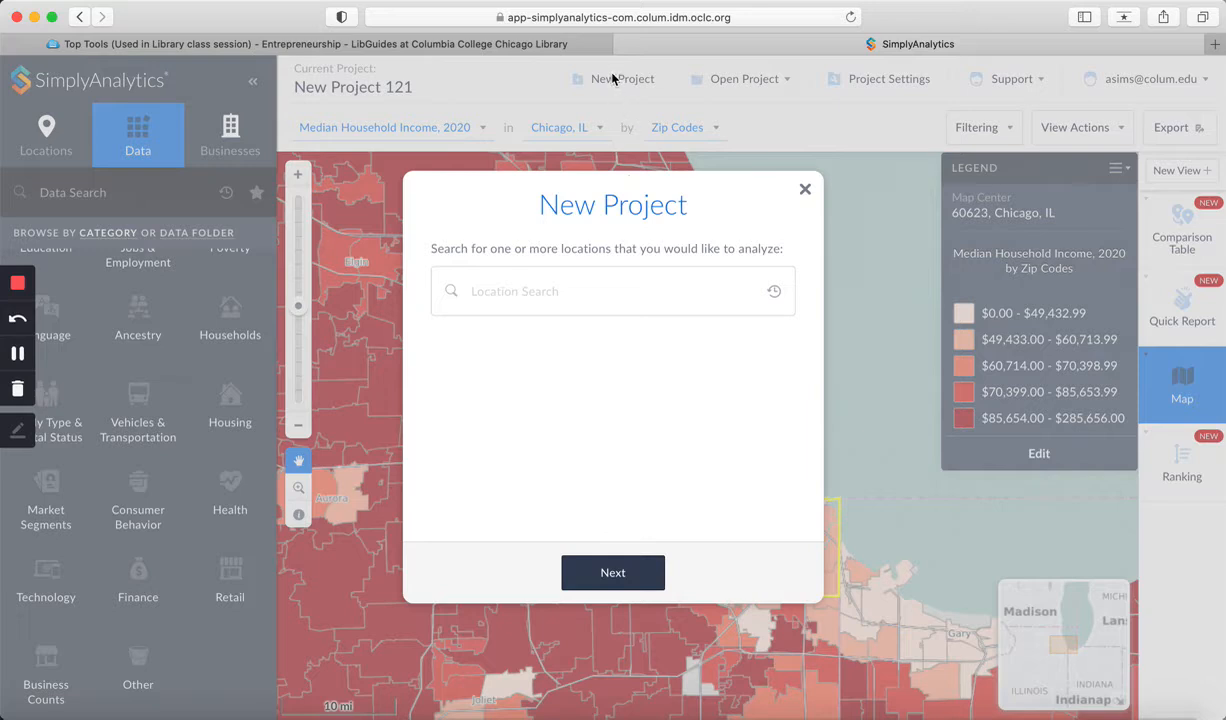
left_click(497, 291)
type("Chicago")
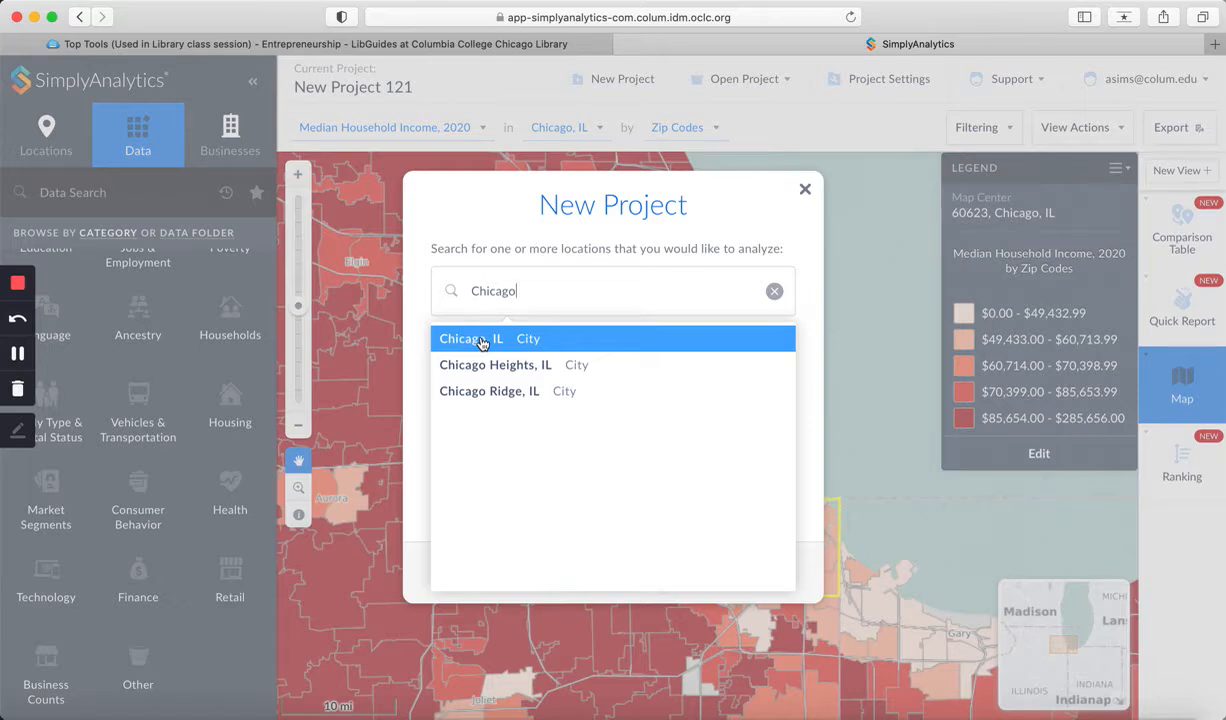
left_click(481, 341)
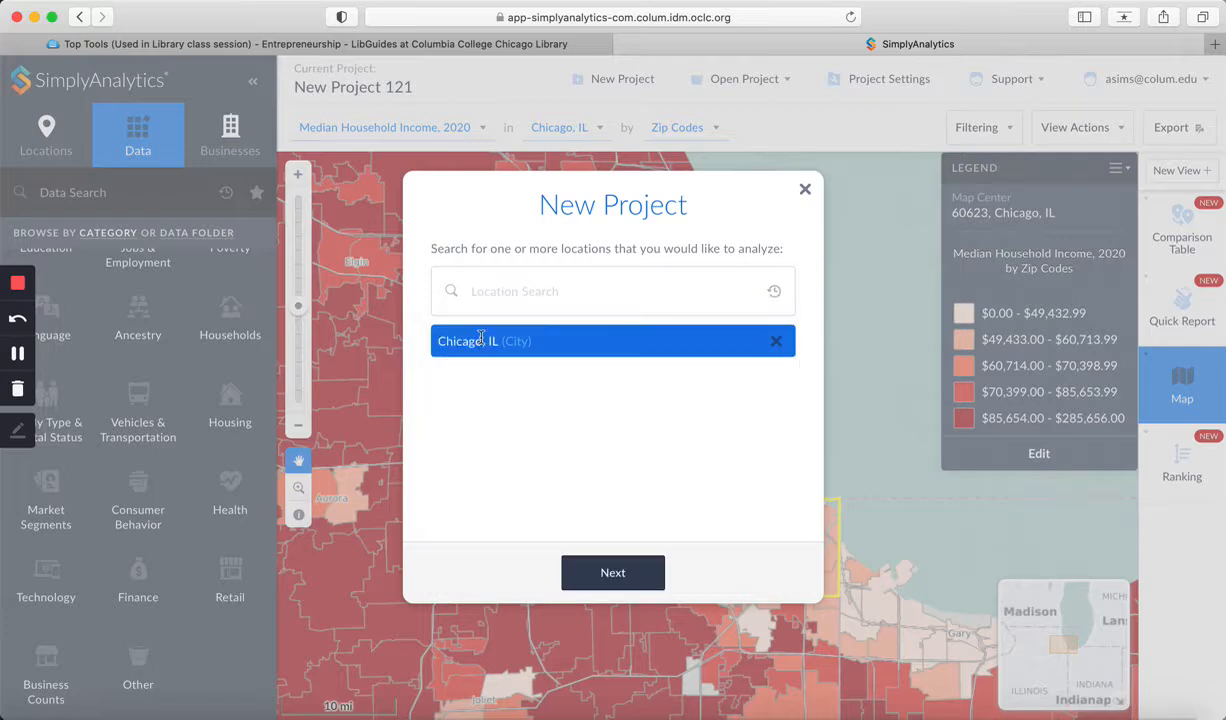
left_click(613, 573)
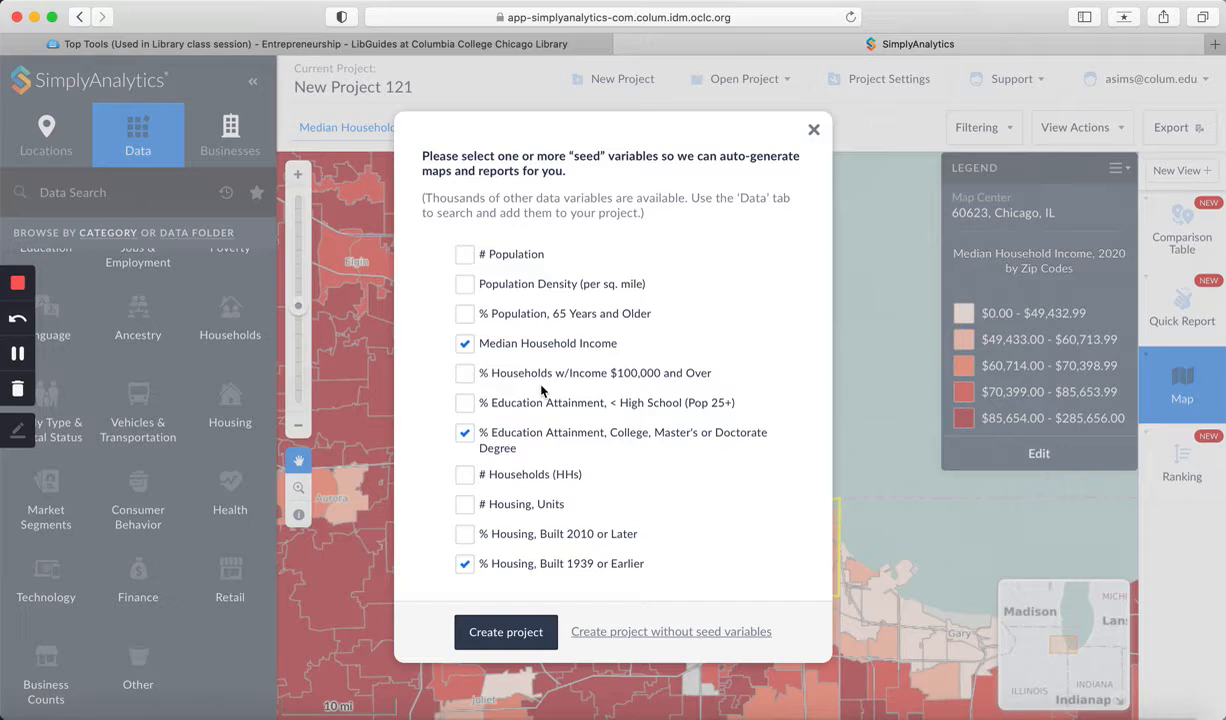
Step: Uncheck the education and 1939 housing seed variables, keeping Median Household Income, and create the project
left_click(465, 440)
left_click(463, 561)
left_click(506, 632)
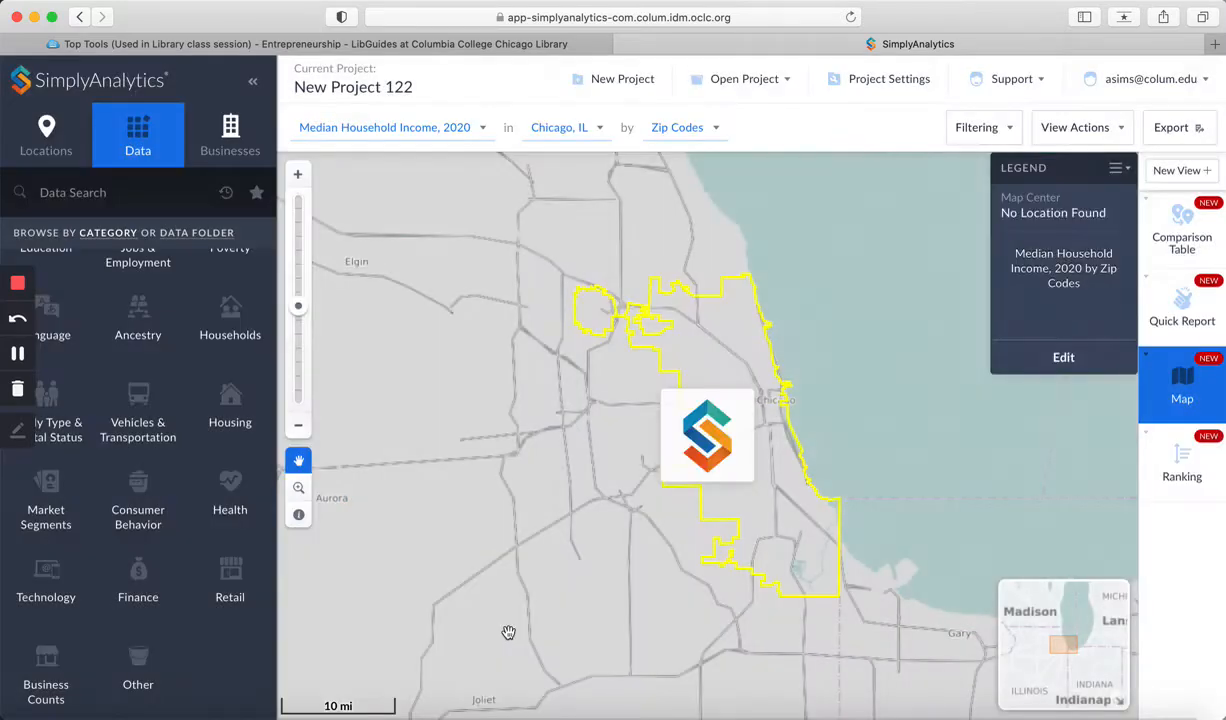
Step: Edit the map legend and set the classification method to Quantiles (Local)
left_click(17, 355)
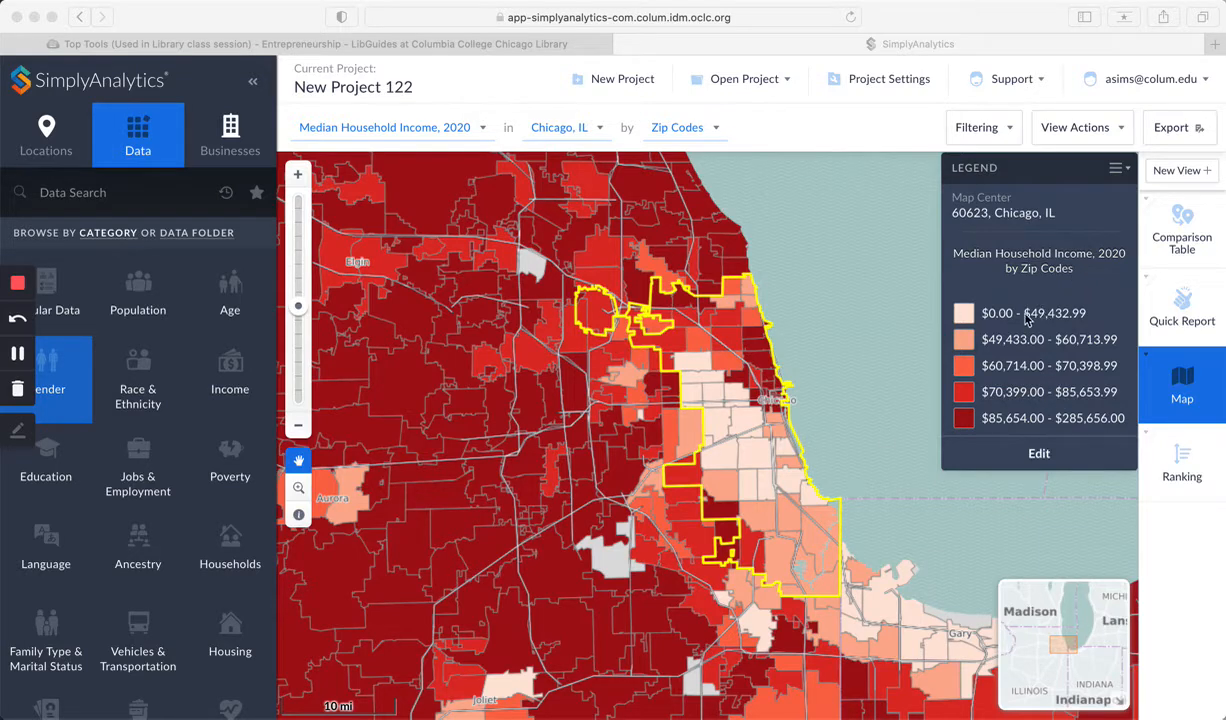
left_click(1038, 456)
left_click(1038, 456)
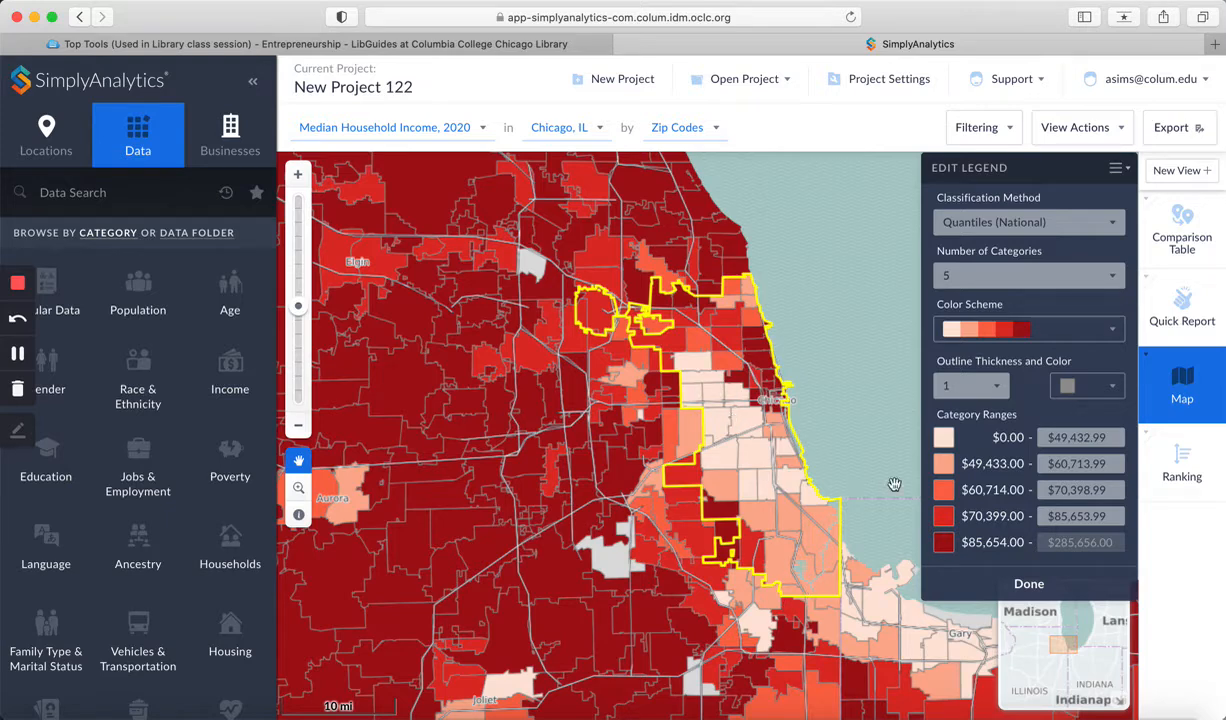
left_click(1075, 224)
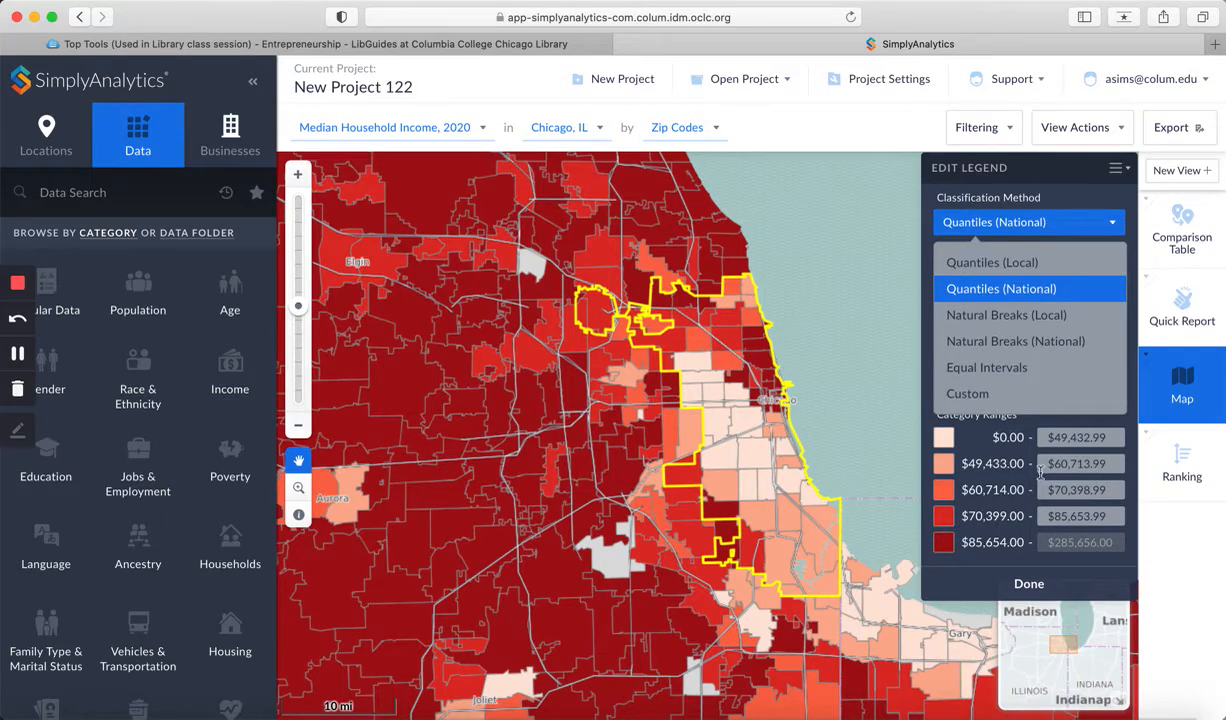
left_click(1021, 264)
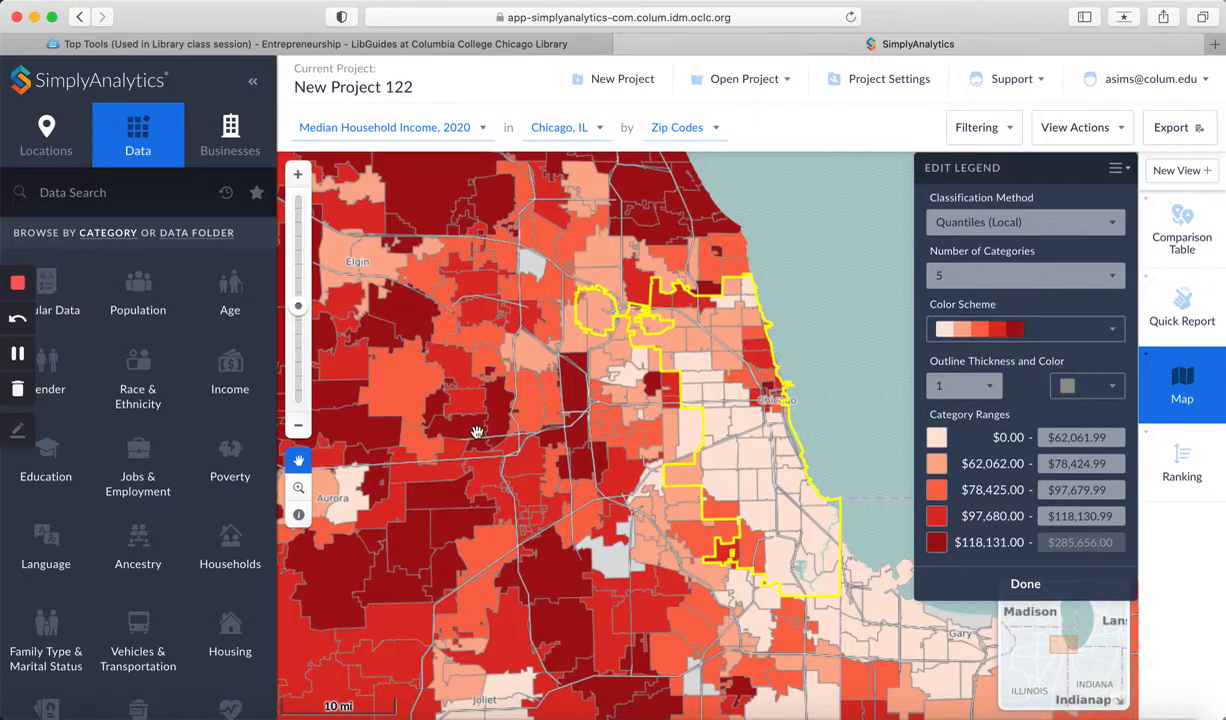
Step: Open the Market Segments data category and search it for connected bohemians
scroll(95, 442, "down", 1)
scroll(95, 442, "down", 5)
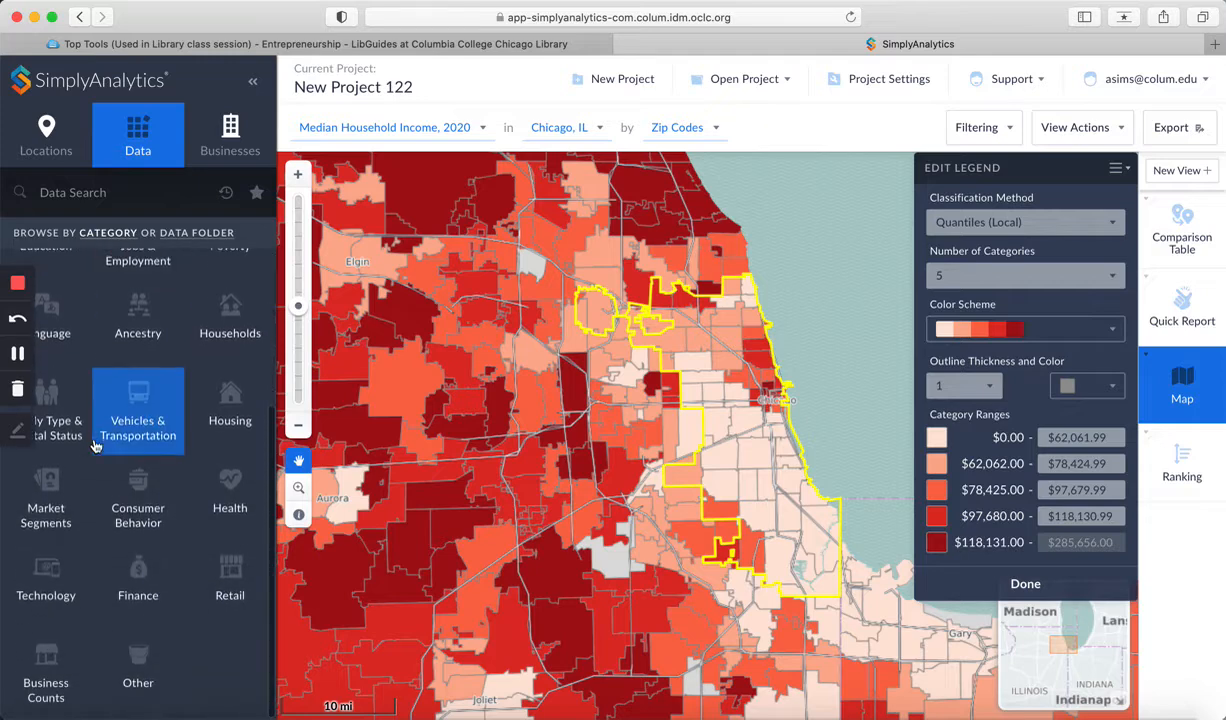
left_click(57, 485)
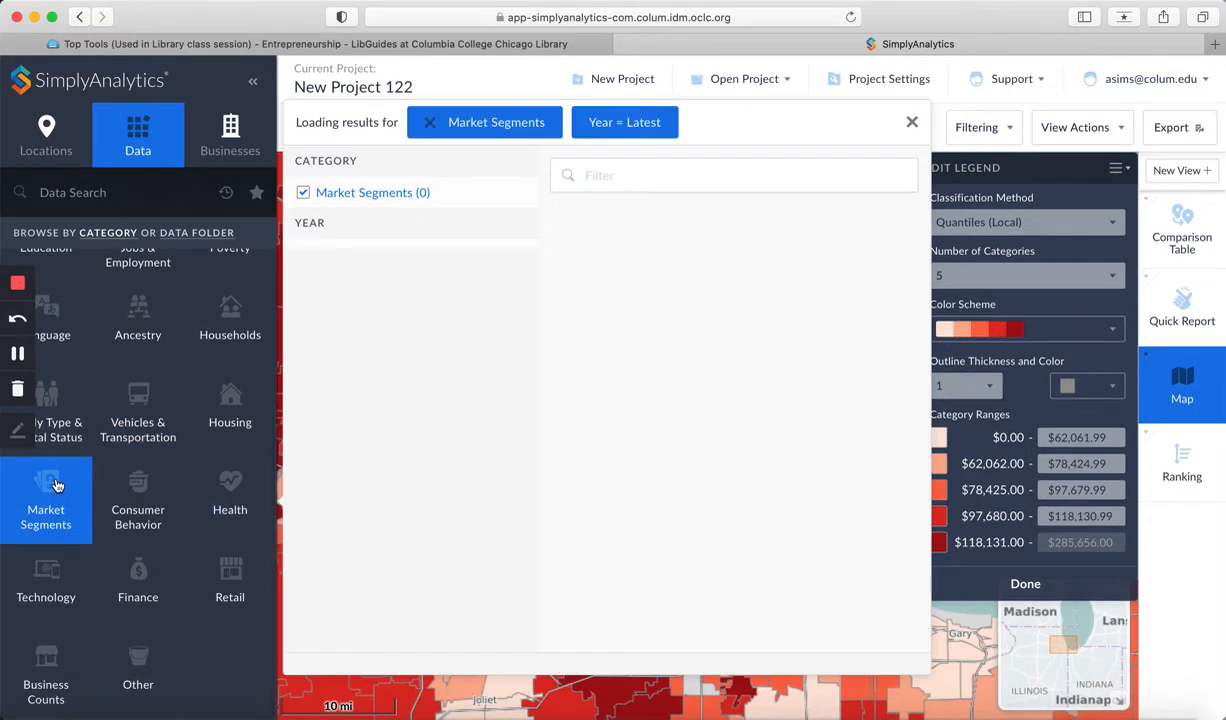
left_click(731, 176)
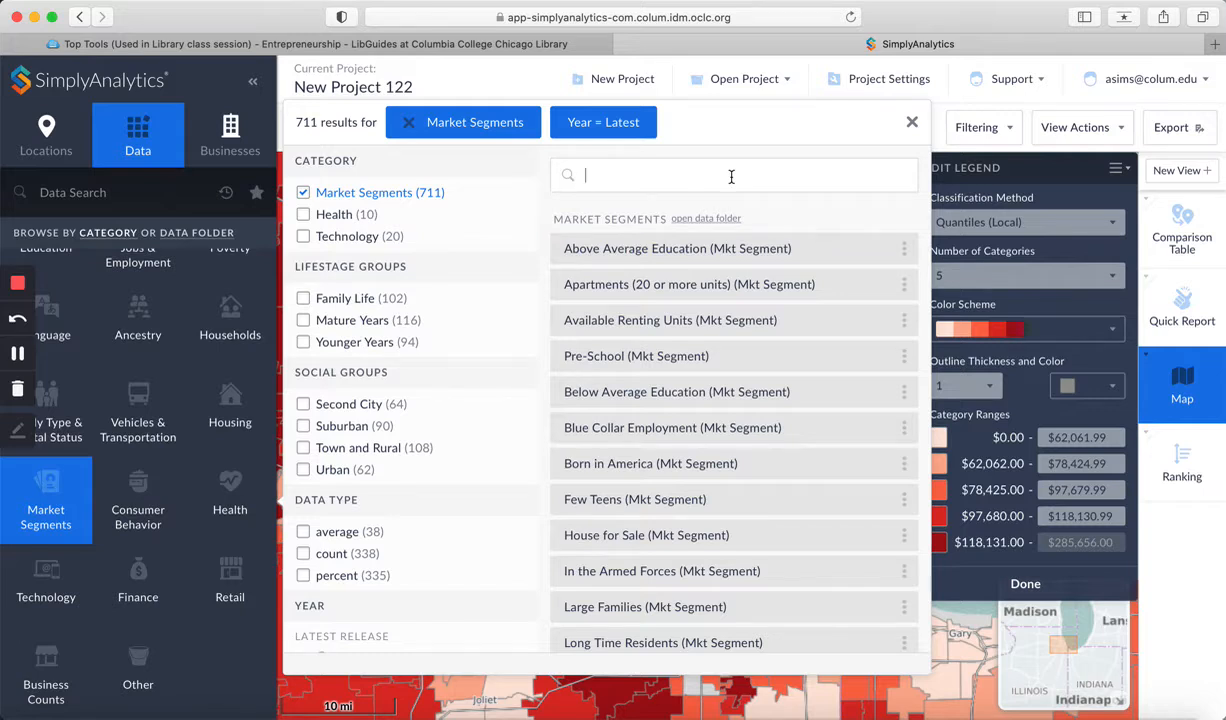
type("connected ")
type("bohemian")
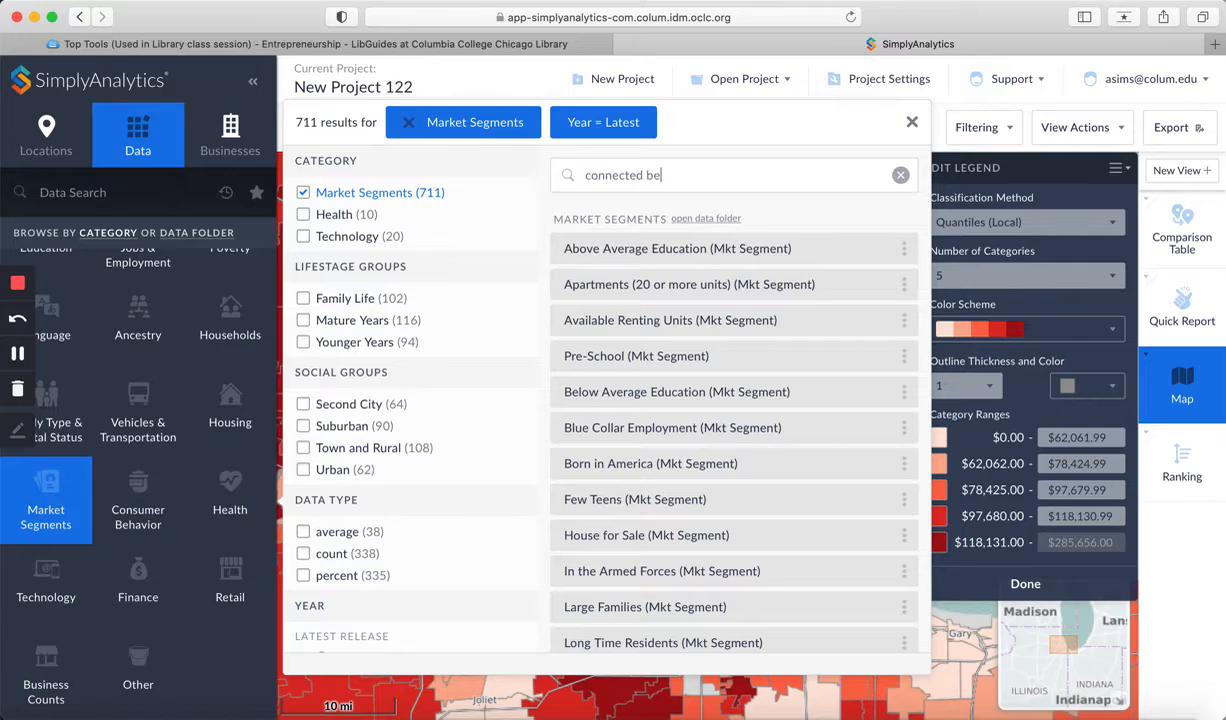
type("s")
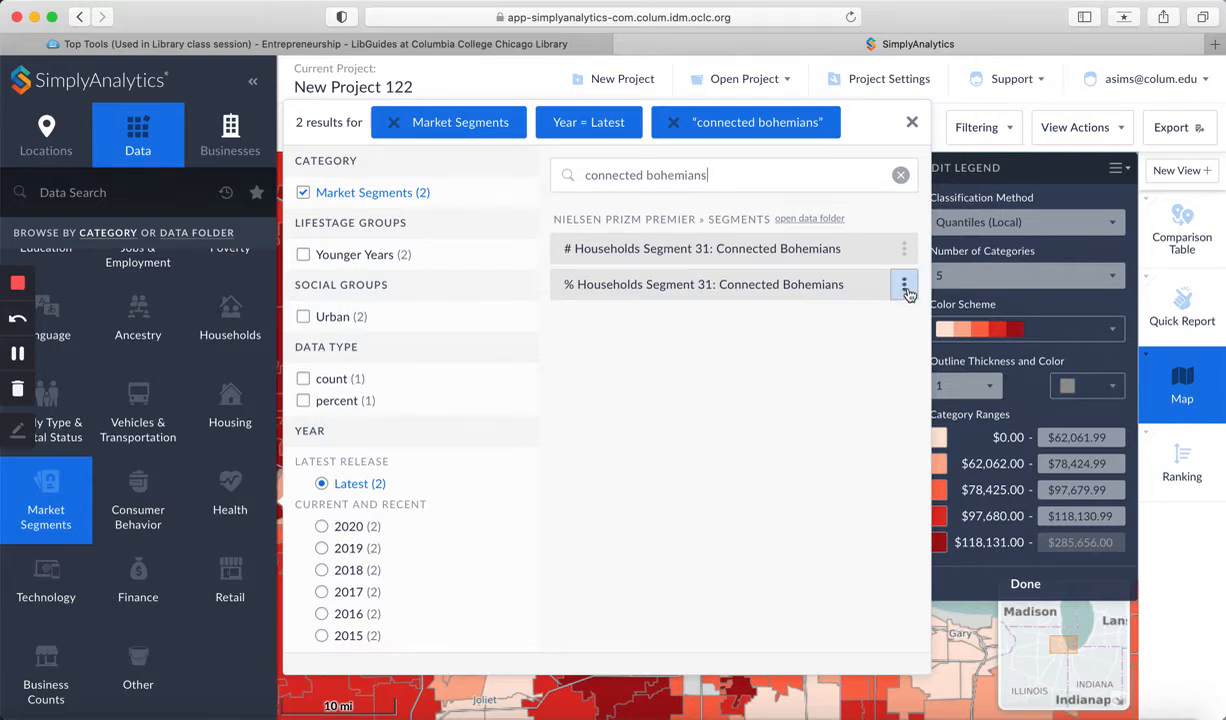
Step: Read the metadata of % Households Segment 31: Connected Bohemians, then close it
left_click(905, 287)
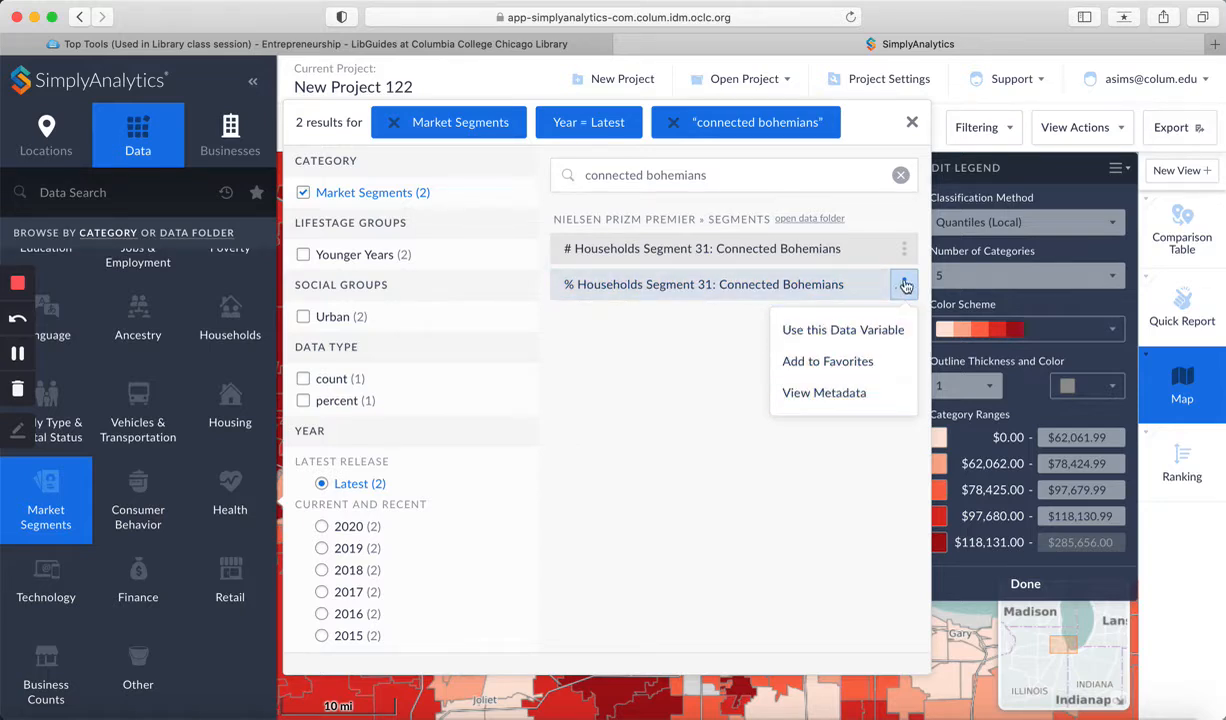
left_click(830, 395)
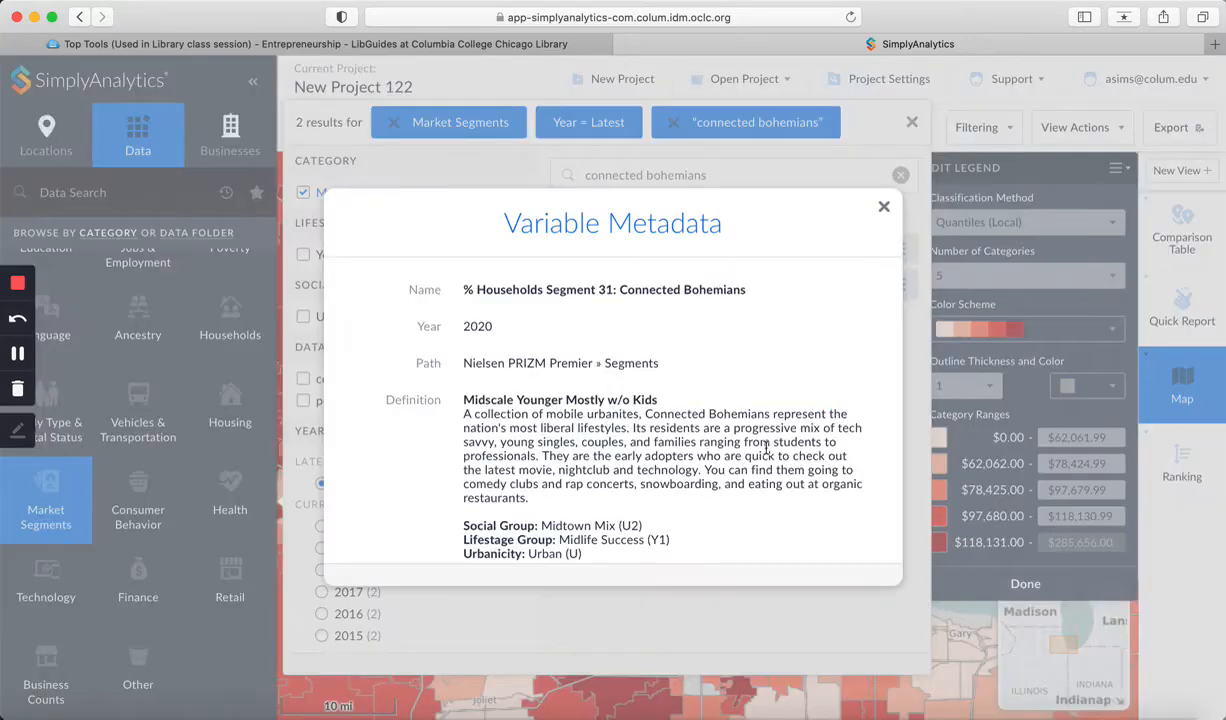
scroll(790, 425, "down", 3)
scroll(766, 447, "up", 3)
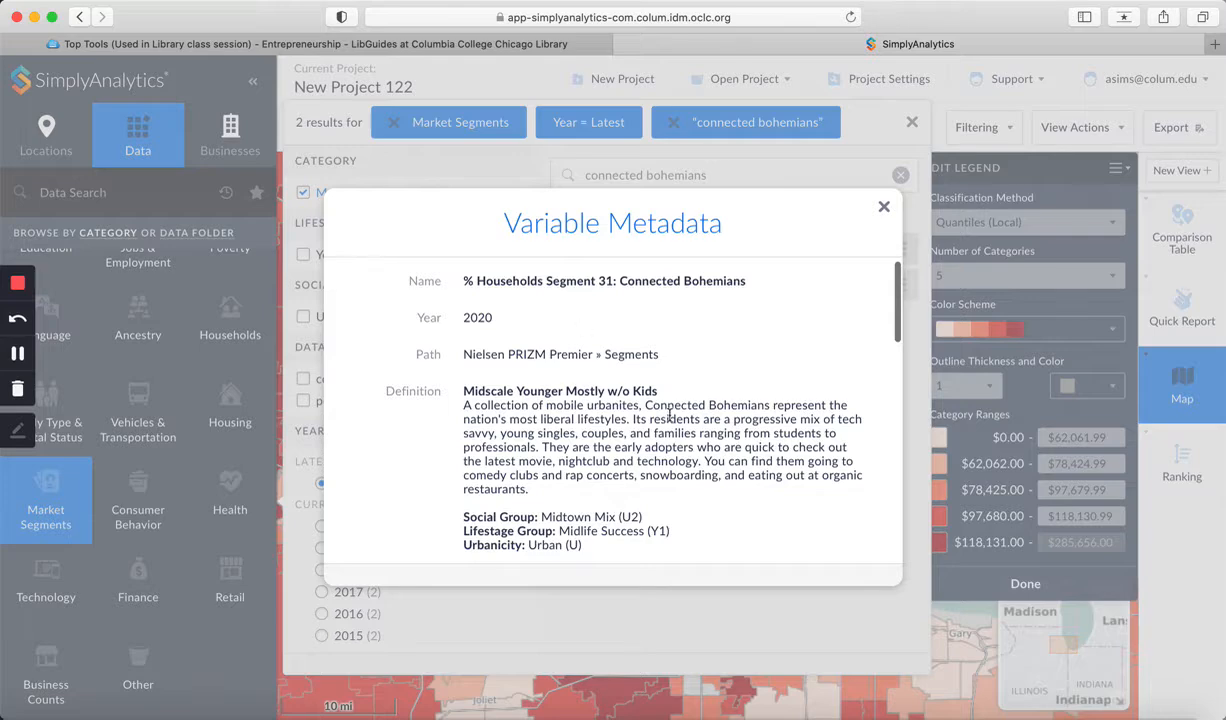
scroll(665, 443, "down", 3)
scroll(668, 450, "down", 2)
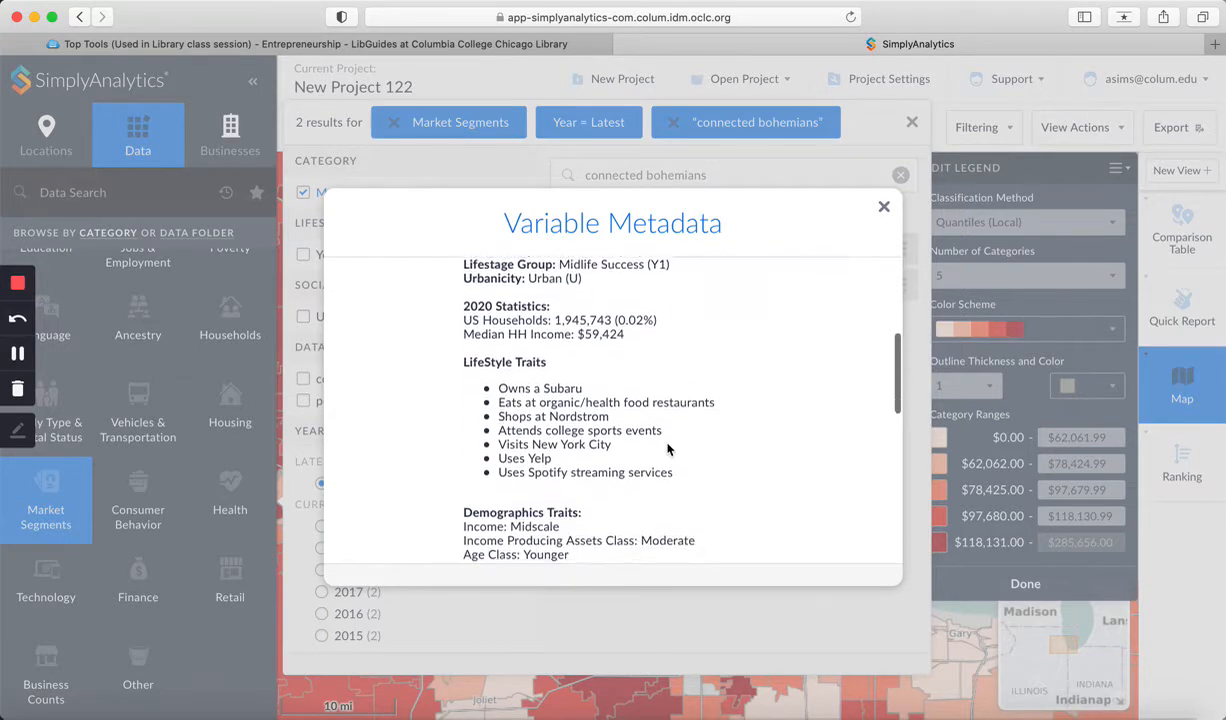
scroll(601, 424, "down", 2)
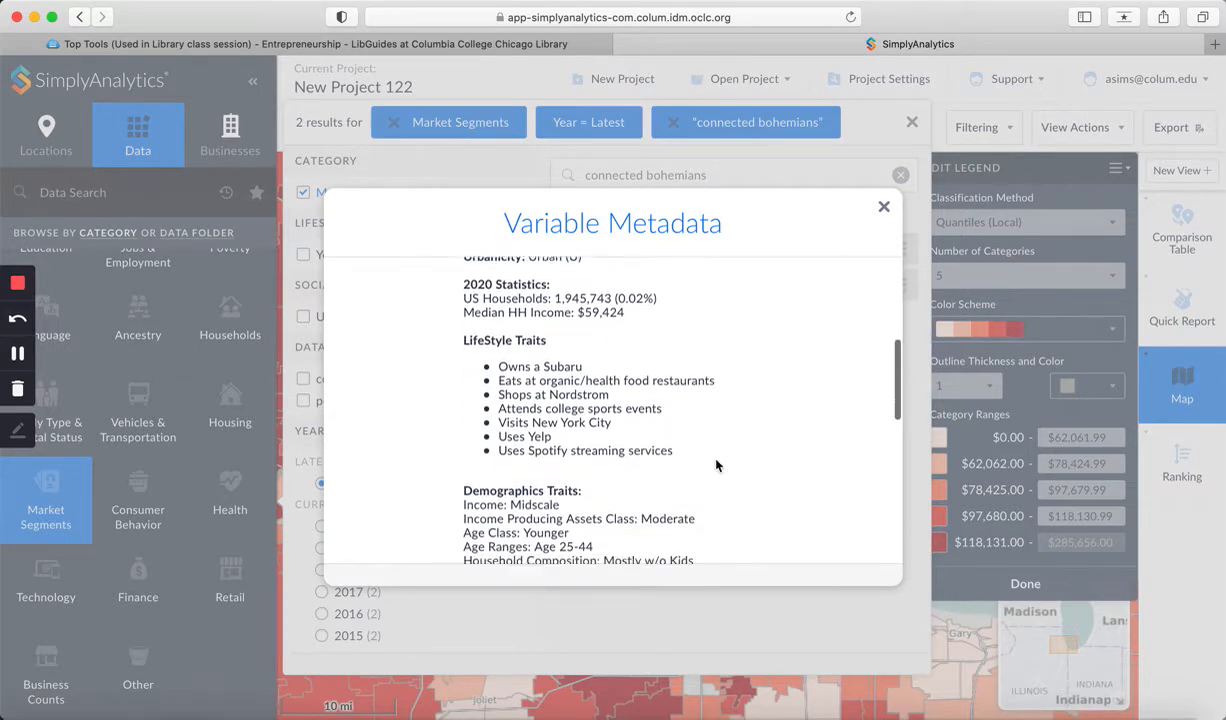
scroll(630, 510, "up", 3)
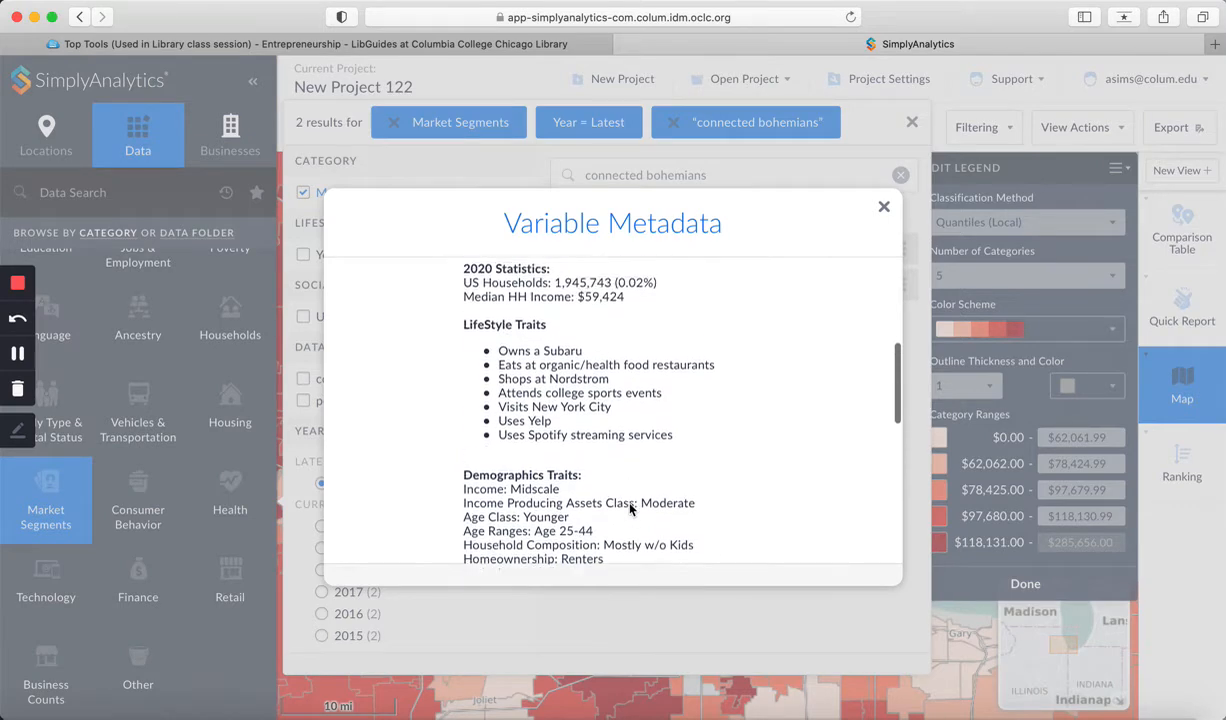
scroll(630, 510, "up", 5)
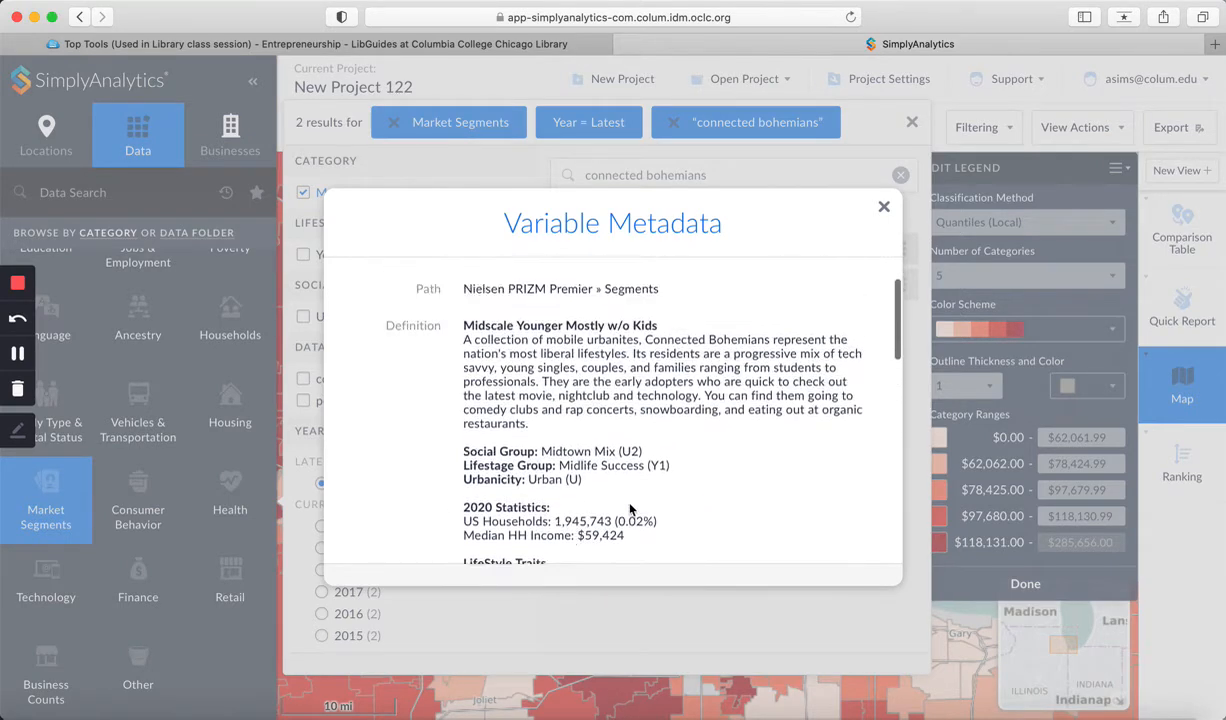
left_click(884, 208)
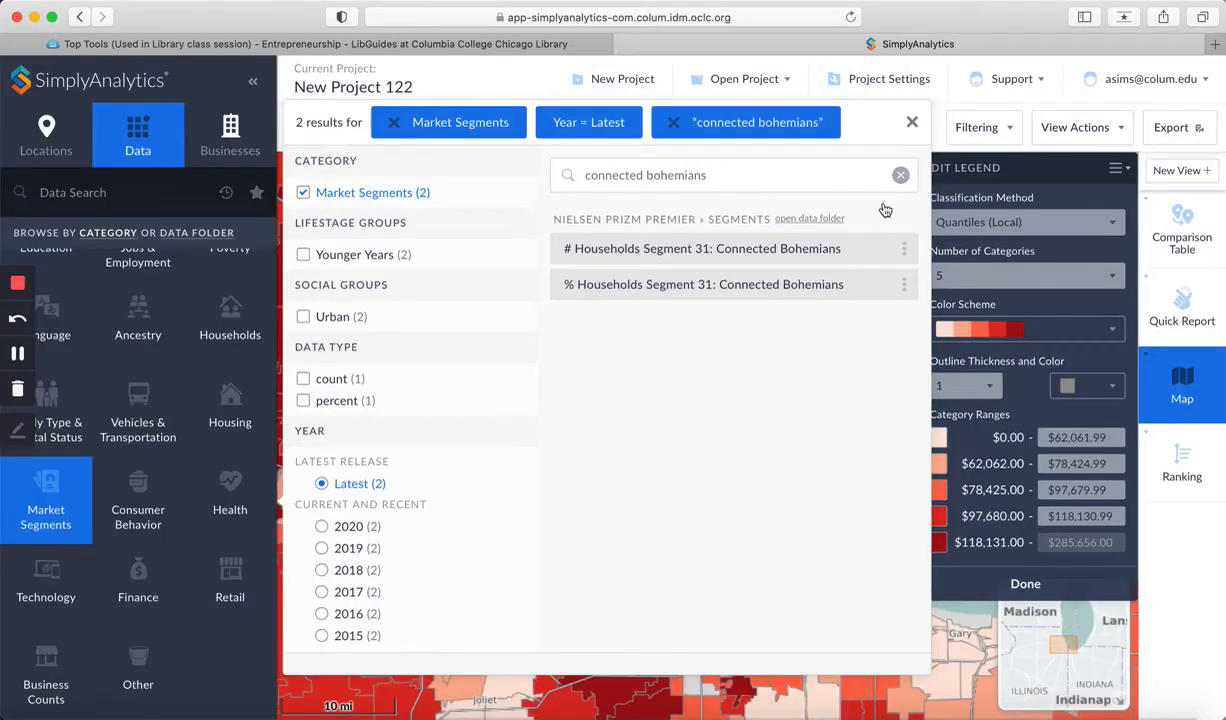
Step: Map the variable % Households Segment 31: Connected Bohemians and close the data browser
left_click(779, 283)
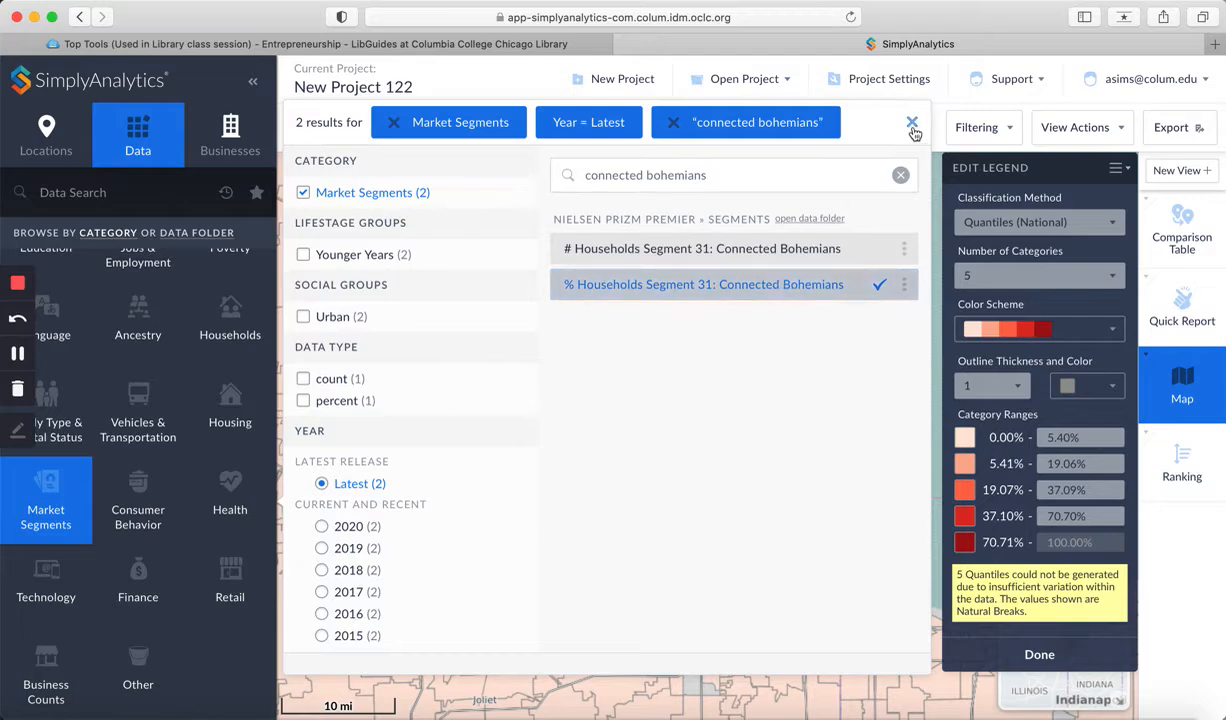
left_click(913, 124)
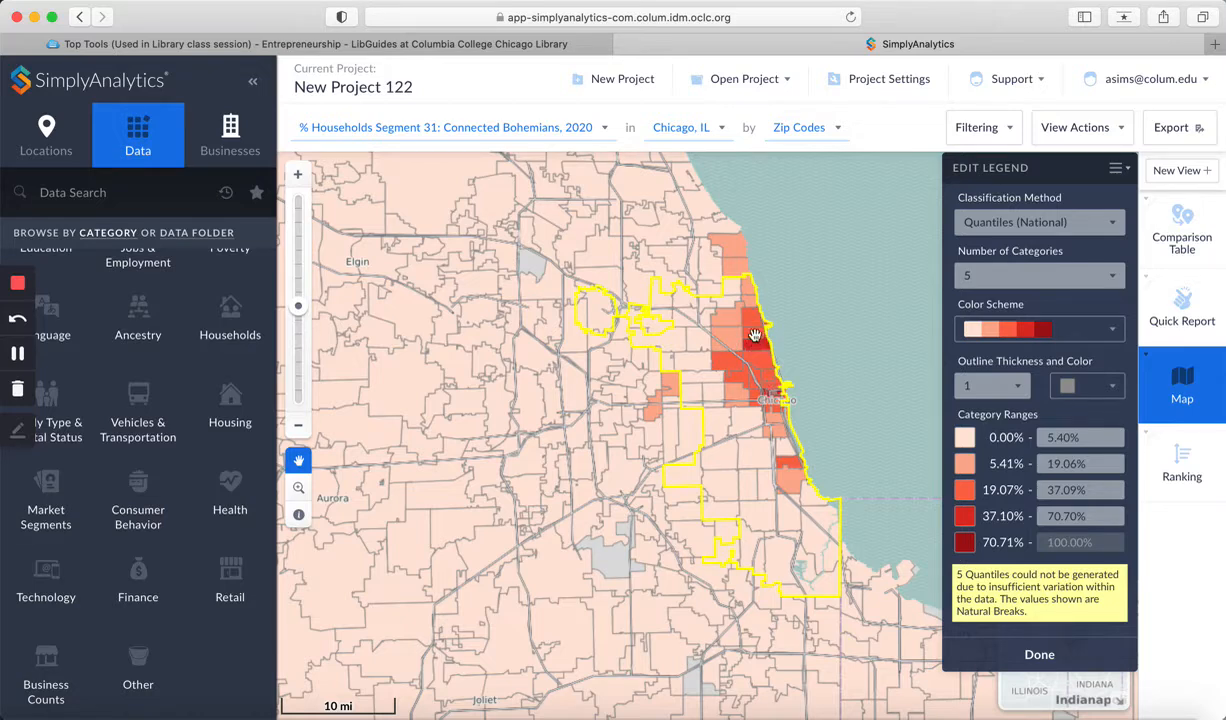
Step: Turn on map labels for the zip code map
left_click(1120, 129)
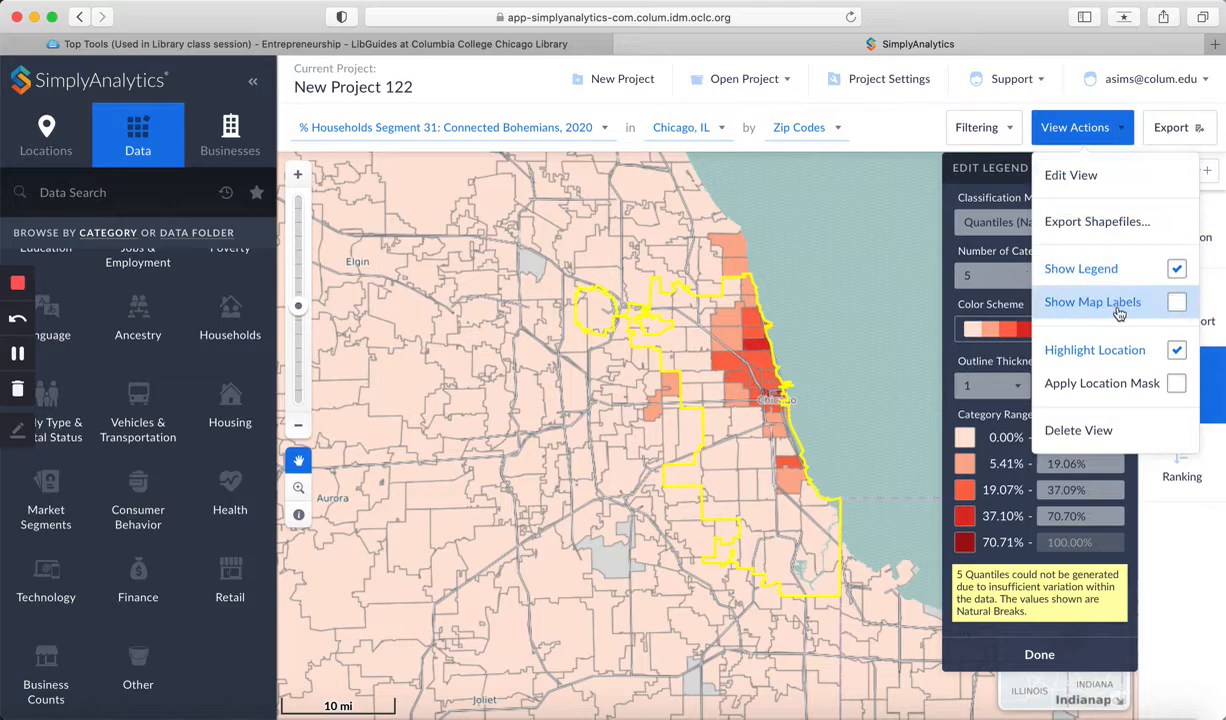
left_click(1177, 303)
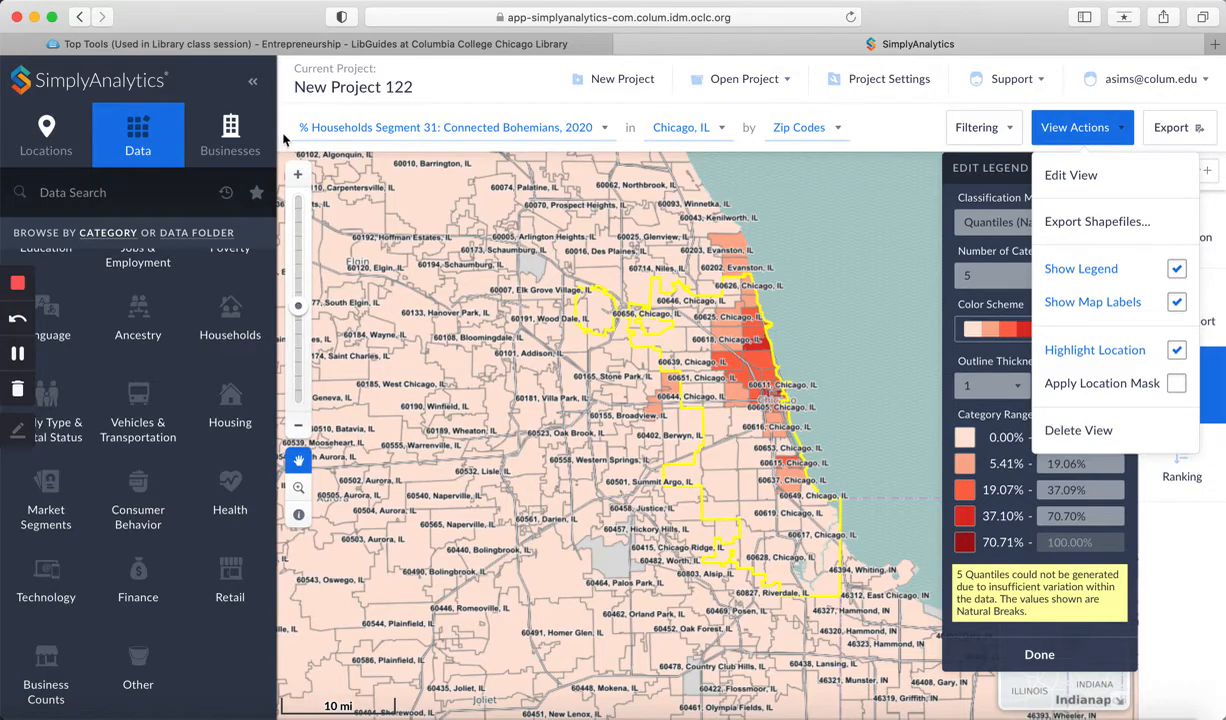
left_click(298, 175)
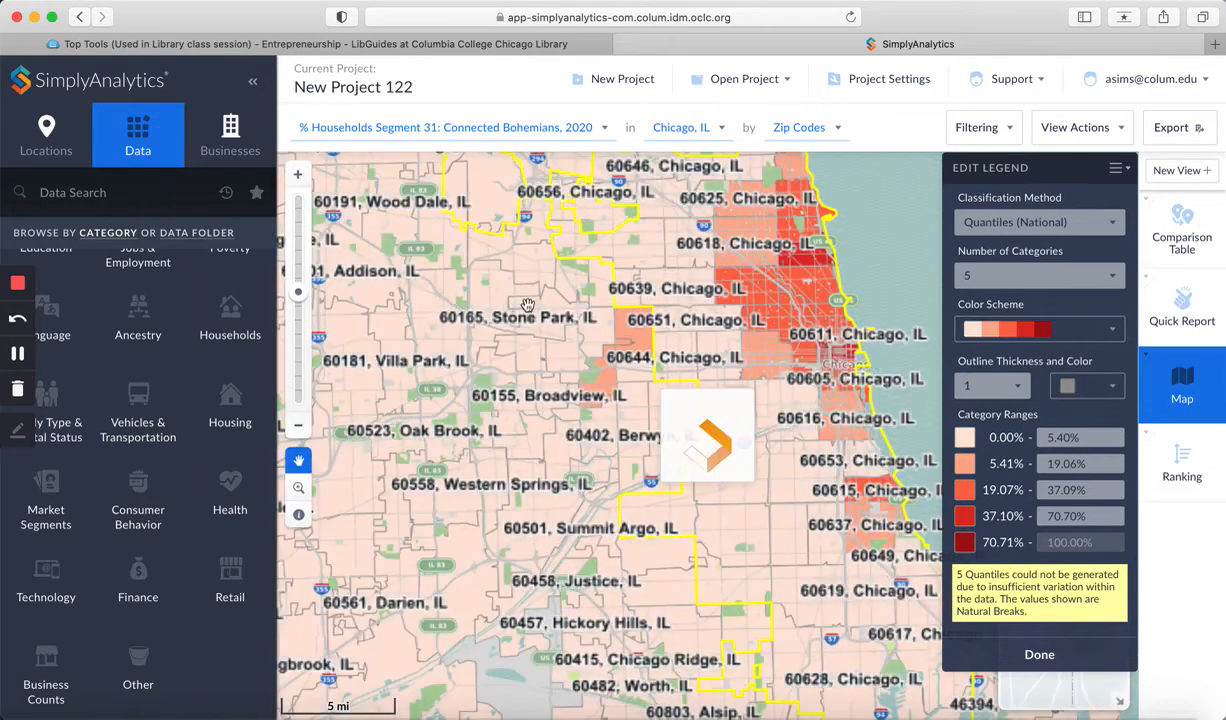
left_click_drag(536, 316, 487, 419)
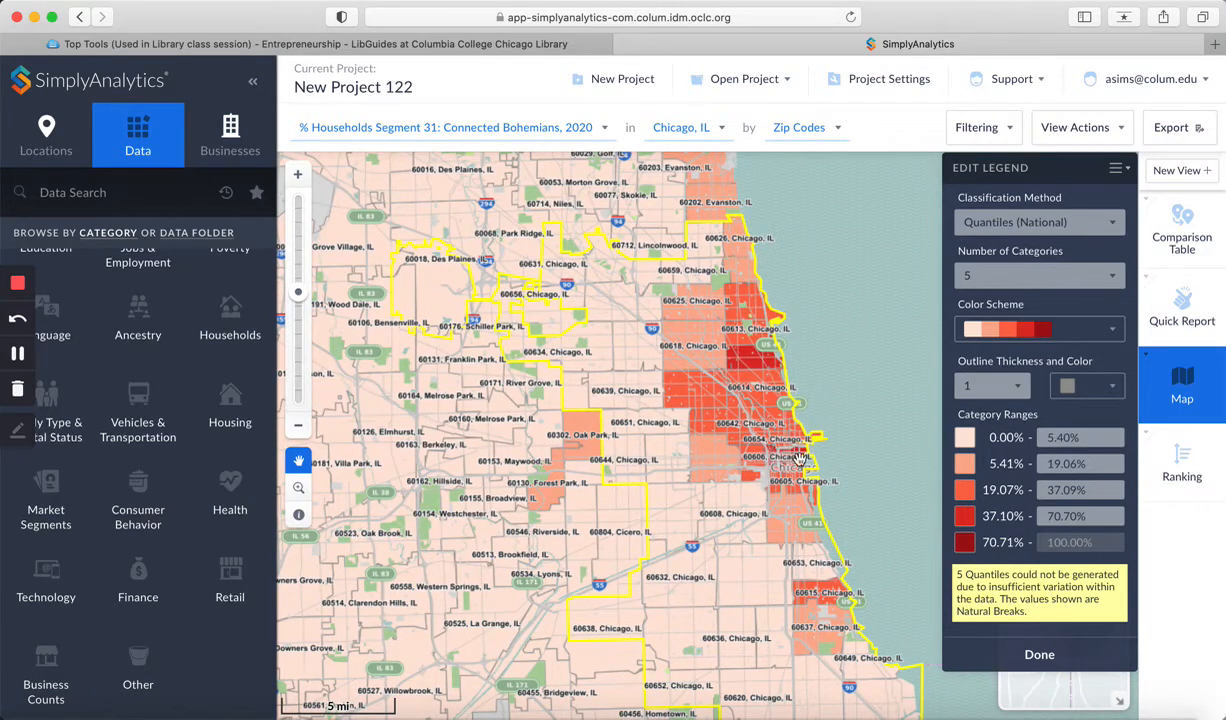
left_click(297, 176)
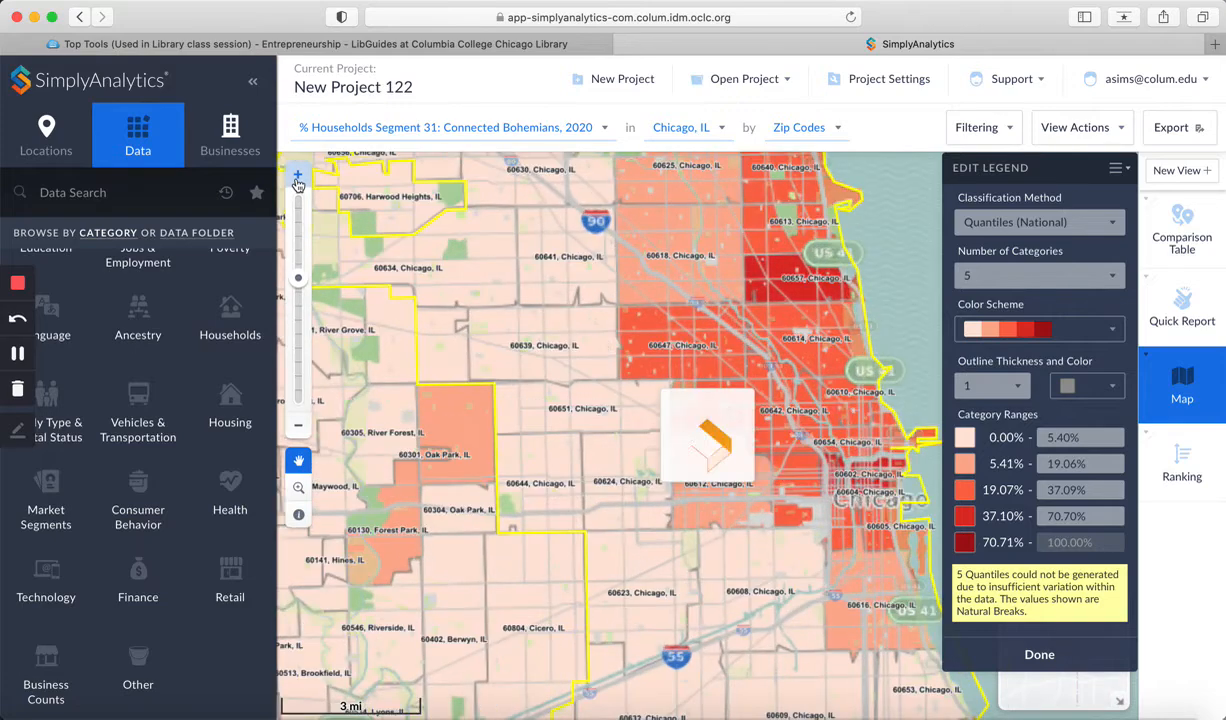
left_click_drag(548, 308, 532, 463)
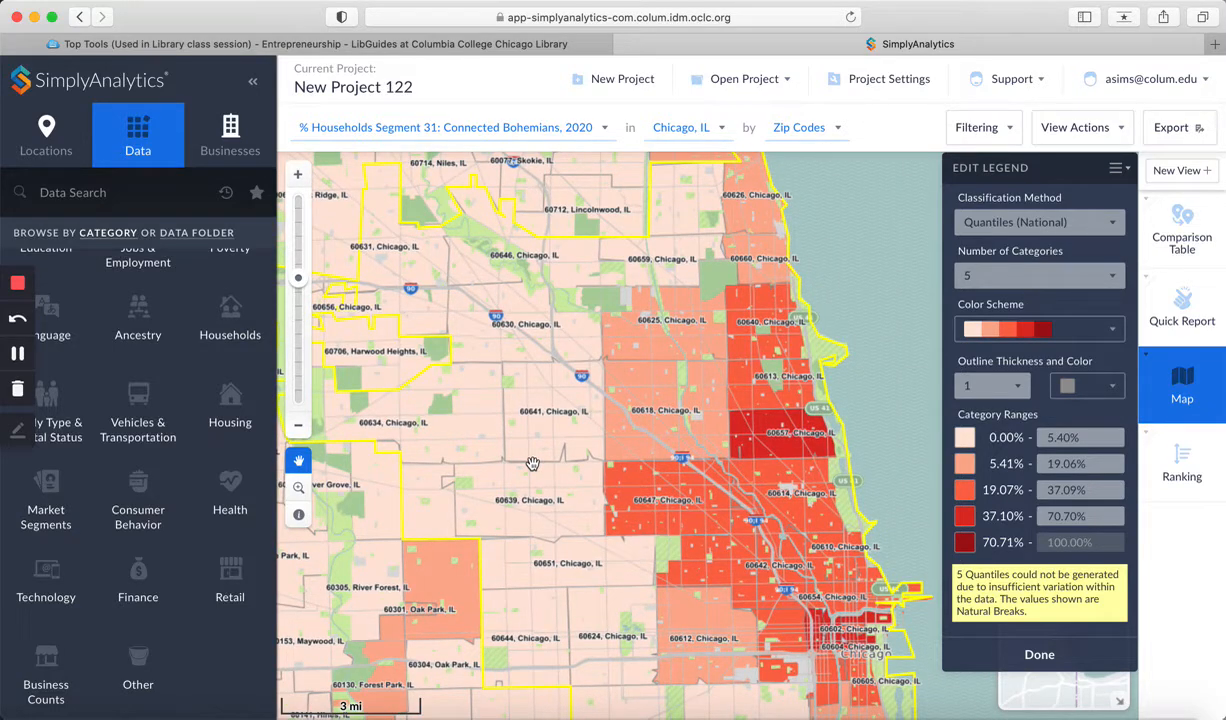
Step: Open the Businesses panel and enter starbucks as a business search
left_click(231, 134)
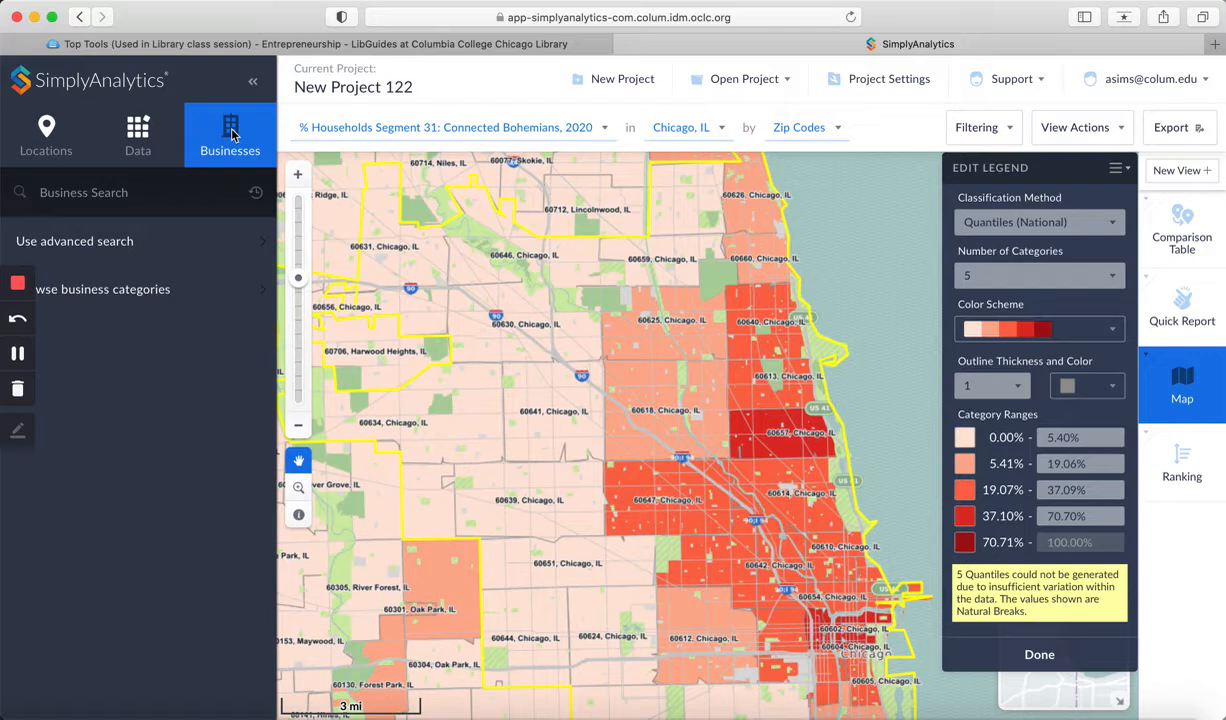
left_click(88, 199)
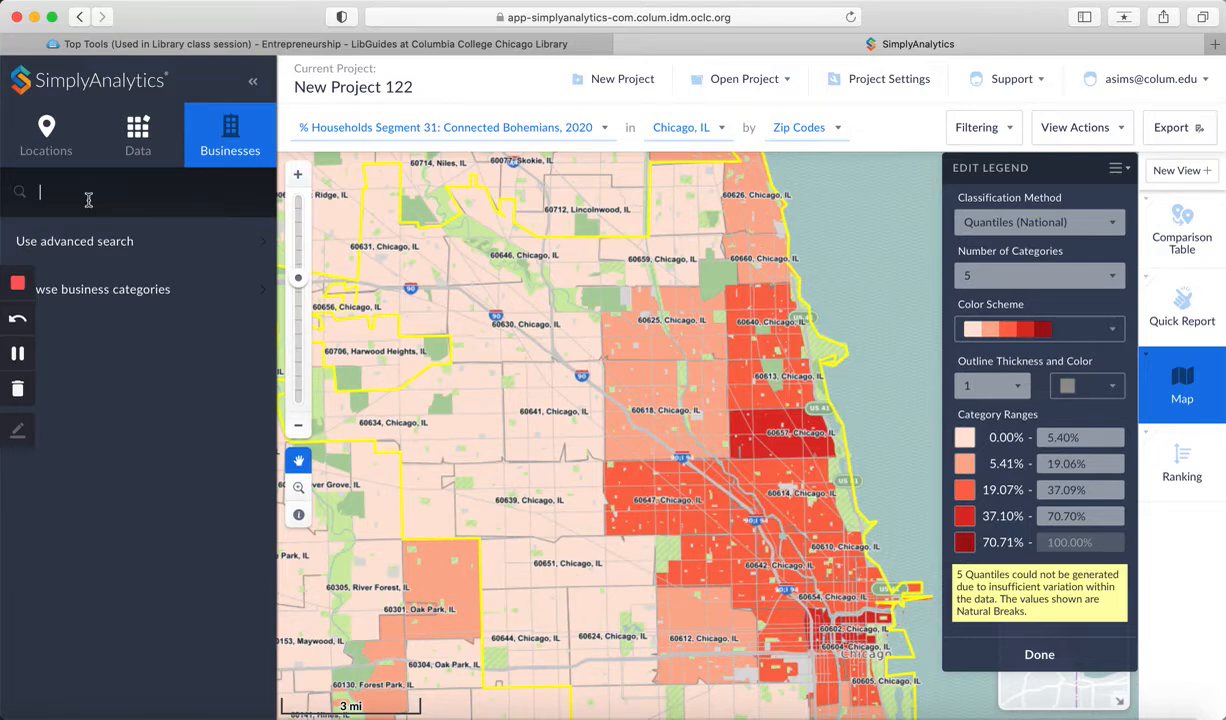
type("starbucks")
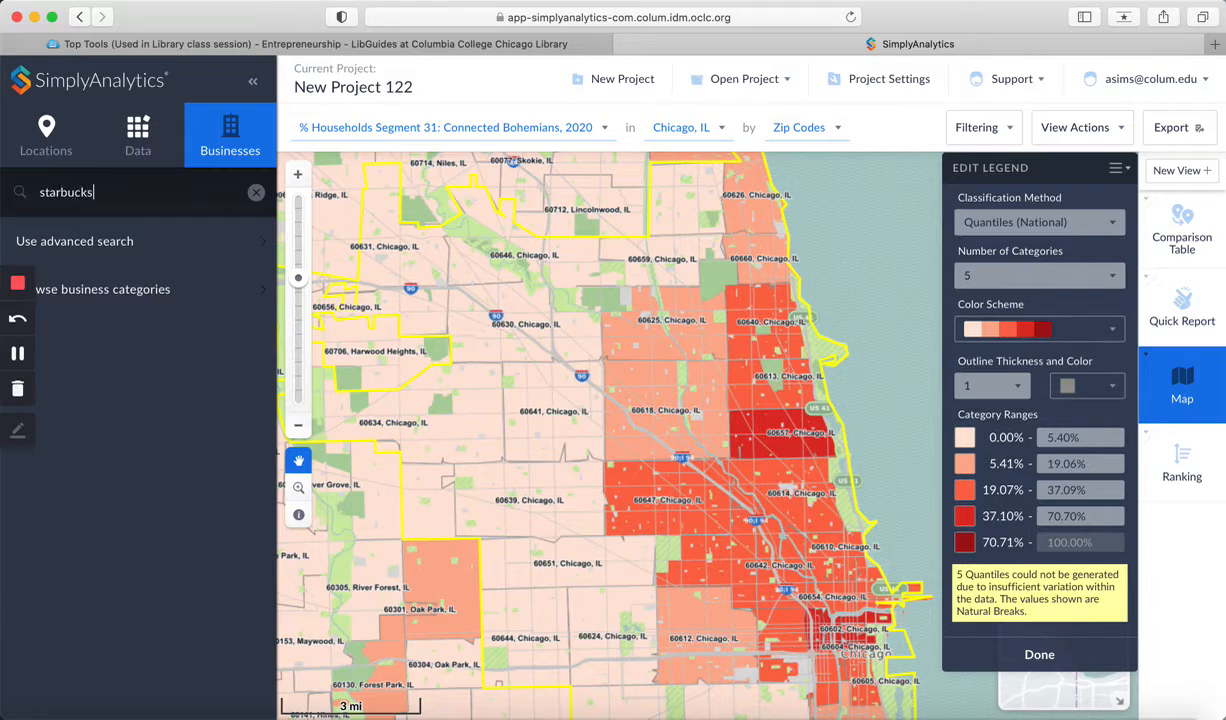
Step: Clear the business search text and open the business category browser
key("BackSpace")
key("BackSpace")
key("BackSpace")
key("BackSpace")
key("BackSpace")
key("BackSpace")
key("BackSpace")
key("BackSpace")
key("BackSpace")
left_click(131, 291)
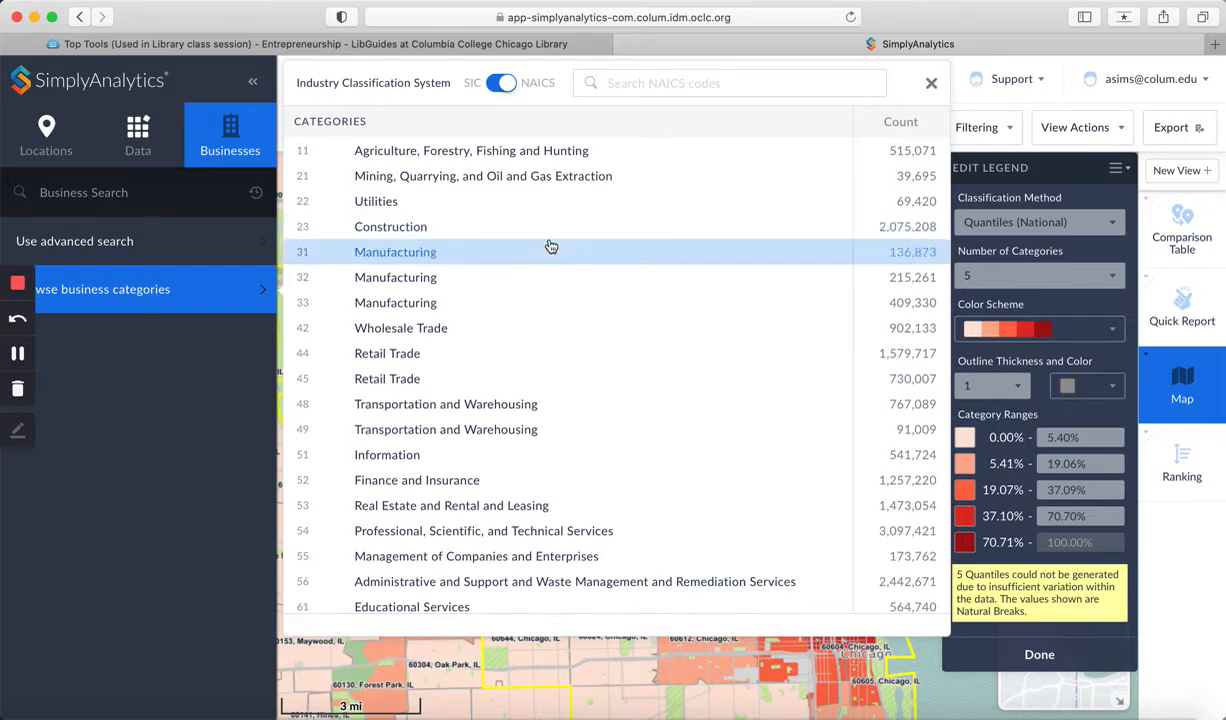
Step: Switch to the Entrepreneurship LibGuides tab and open the list of NAICS codes for businesses frequently of interest to Columbia College students
left_click(325, 45)
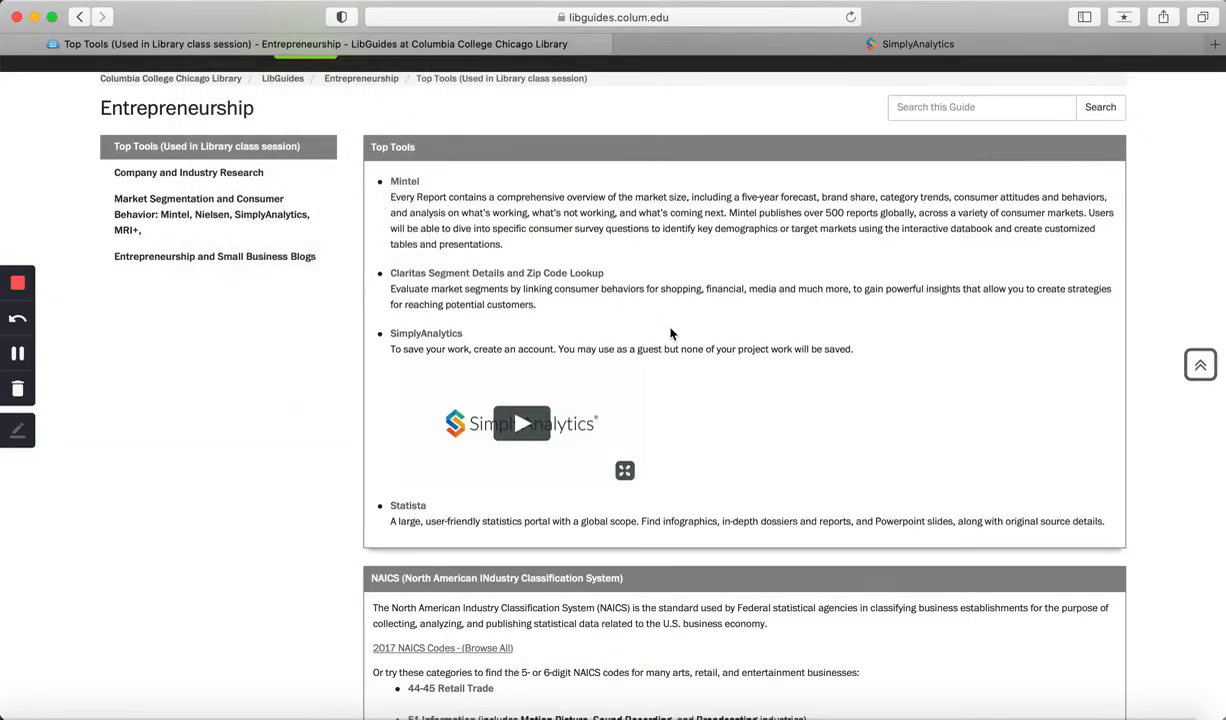
scroll(671, 334, "down", 8)
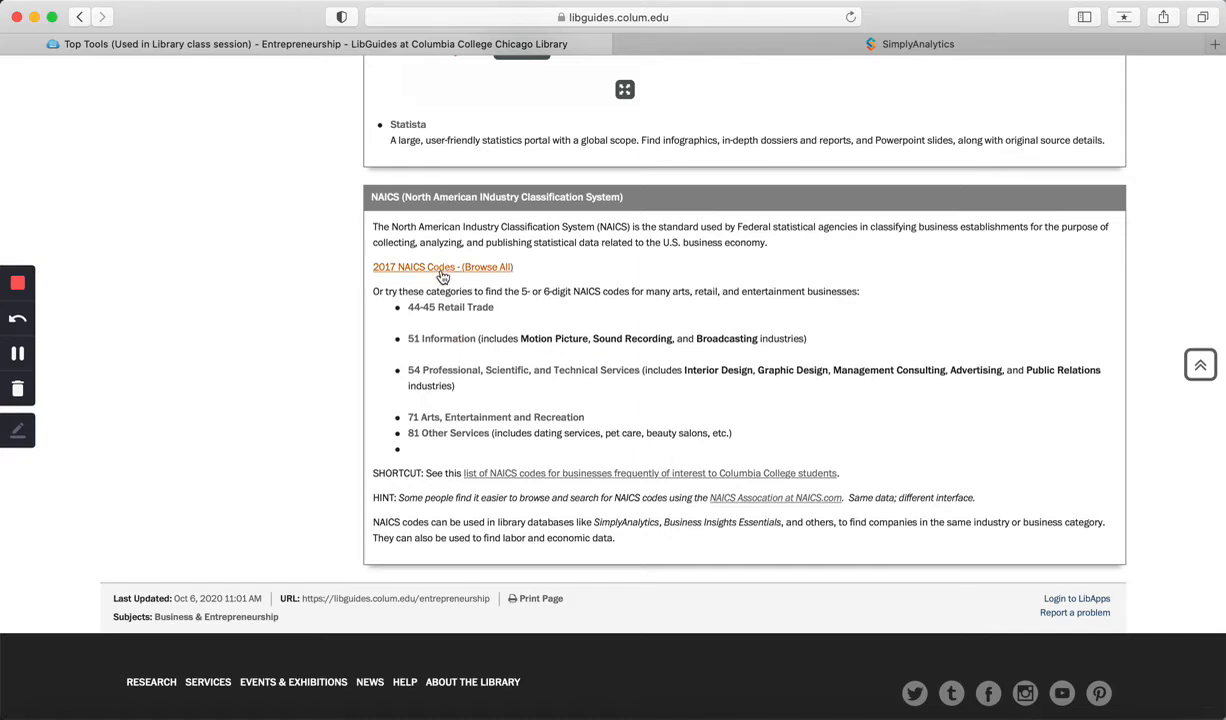
scroll(604, 370, "down", 1)
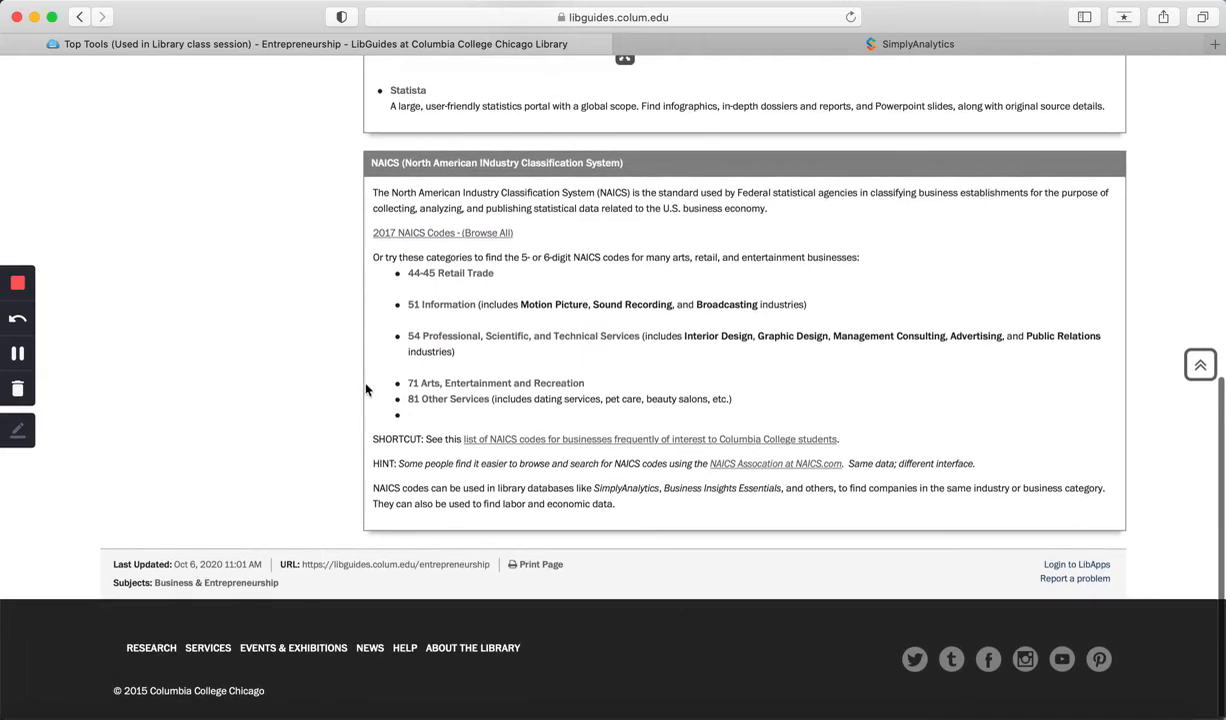
left_click(597, 440)
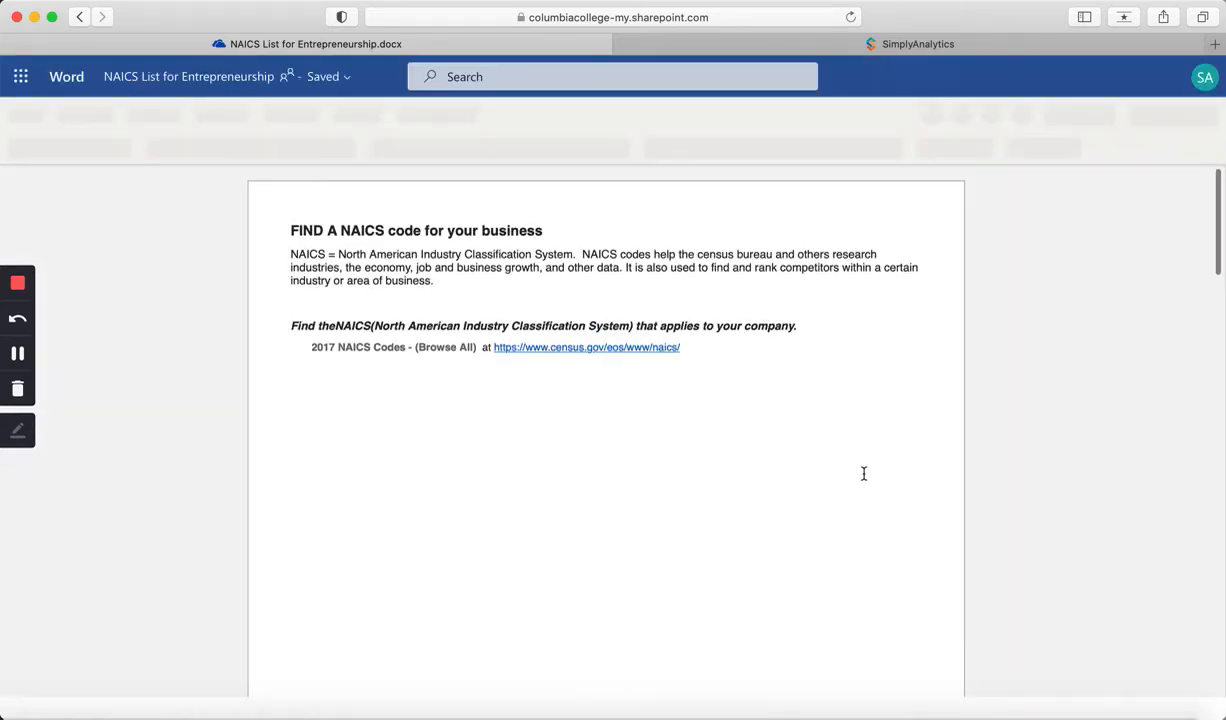
Step: Copy the NAICS code 451120 for Hobby, Toy, and Game Stores from the NAICS list document
scroll(864, 473, "down", 3)
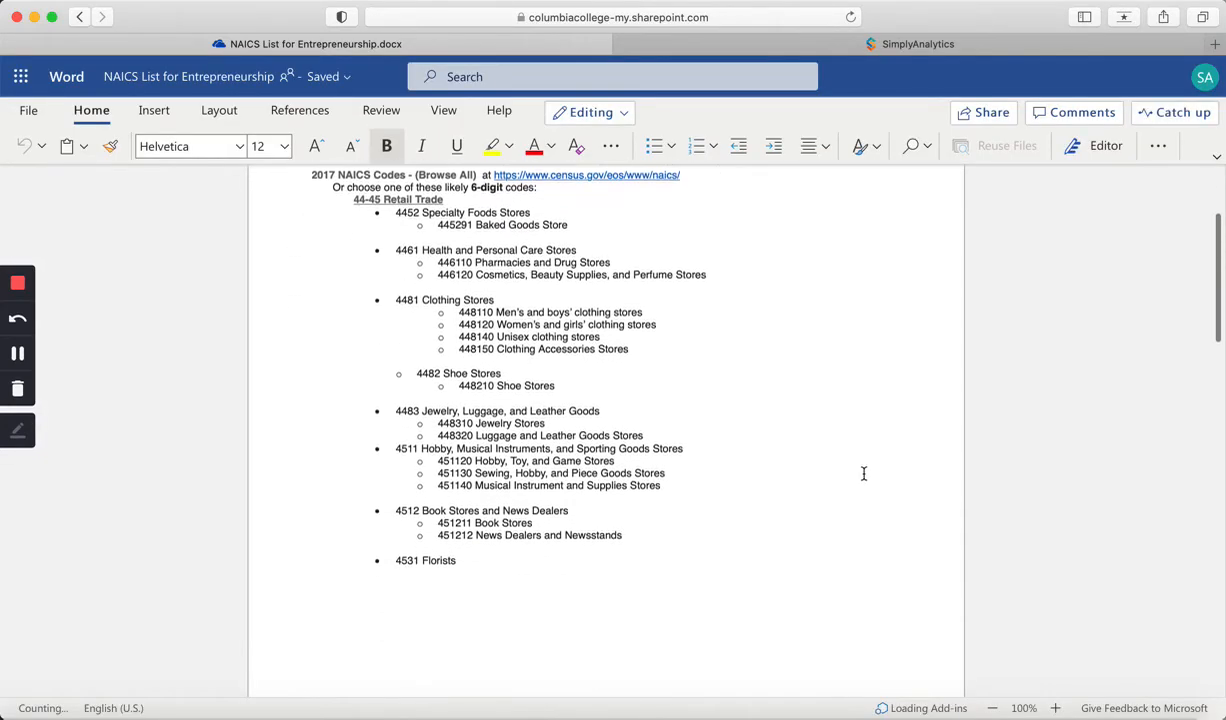
scroll(864, 473, "down", 2)
scroll(864, 473, "down", 2)
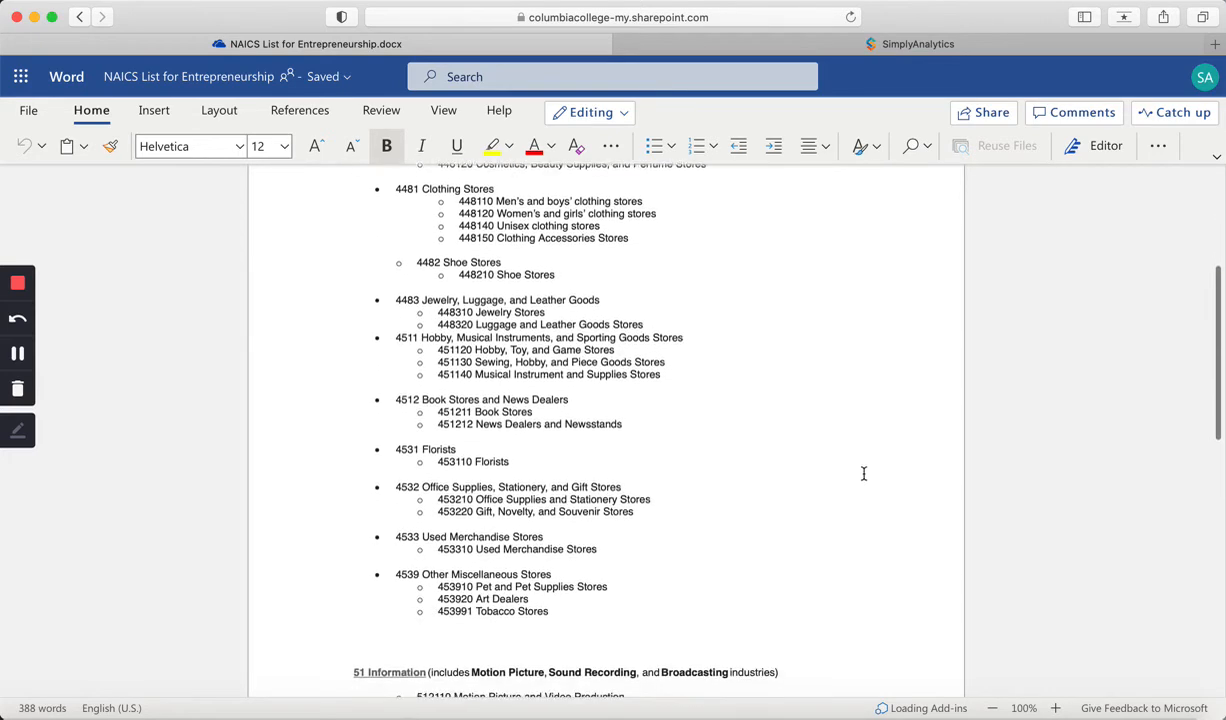
scroll(864, 473, "down", 1)
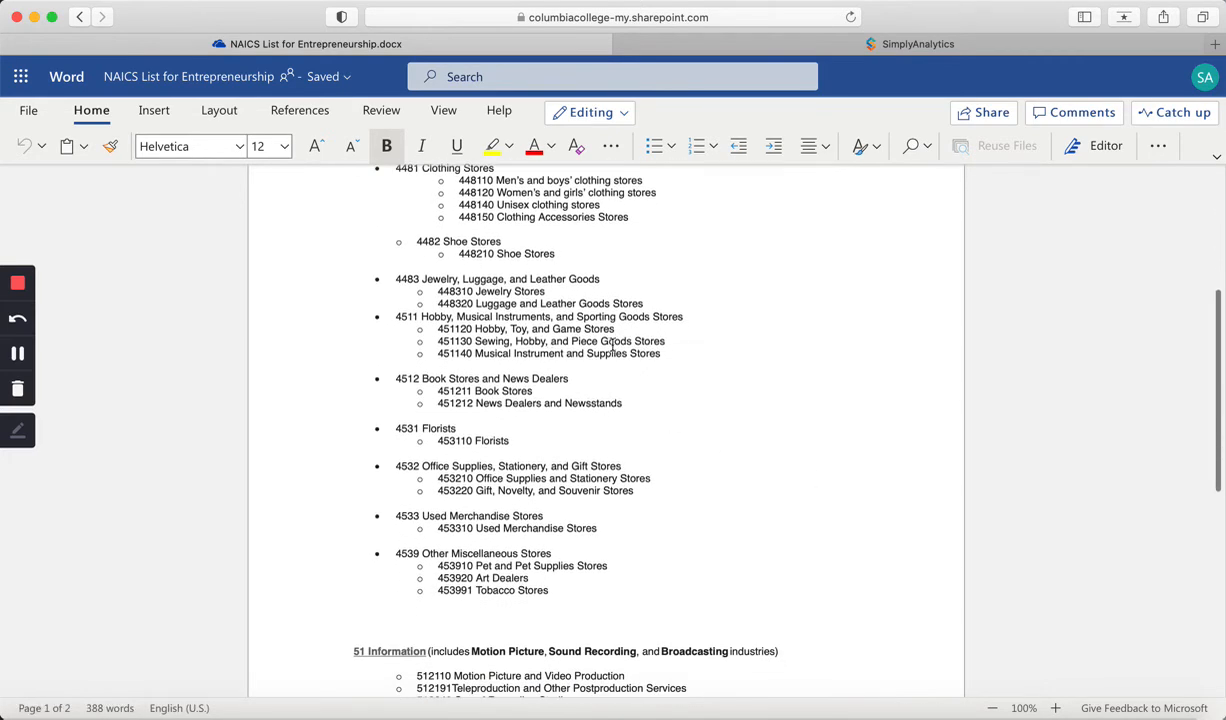
left_click_drag(618, 330, 410, 317)
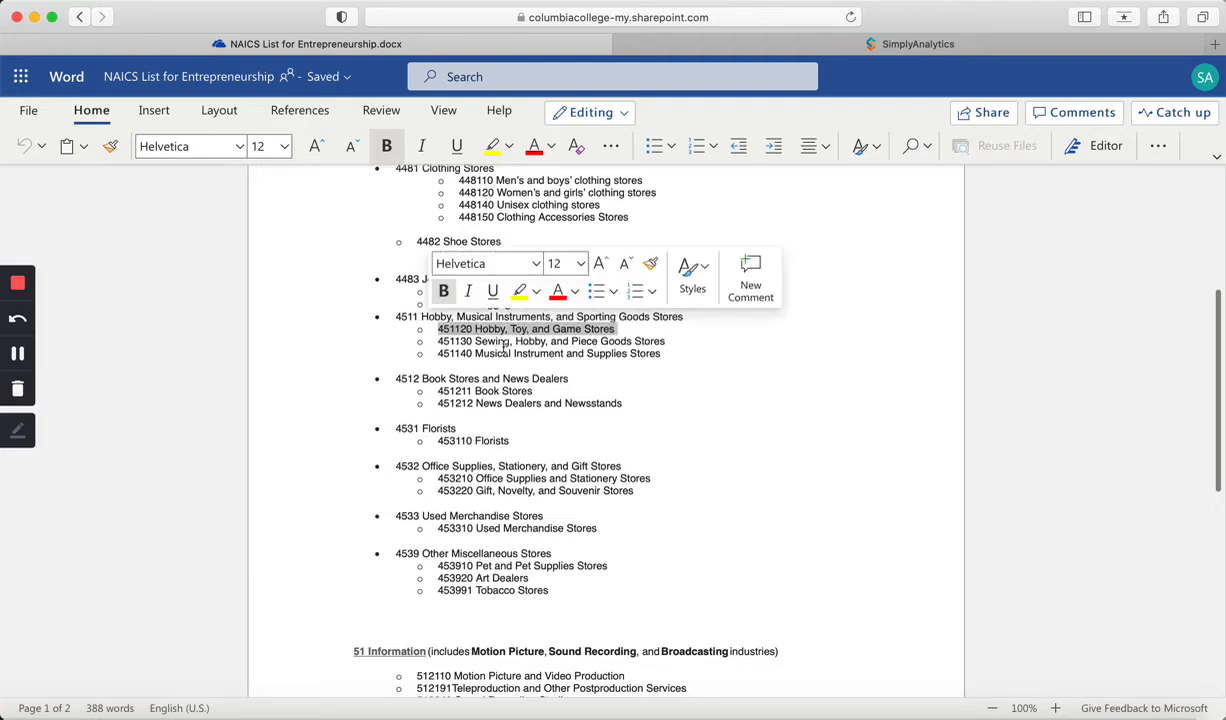
left_click(711, 397)
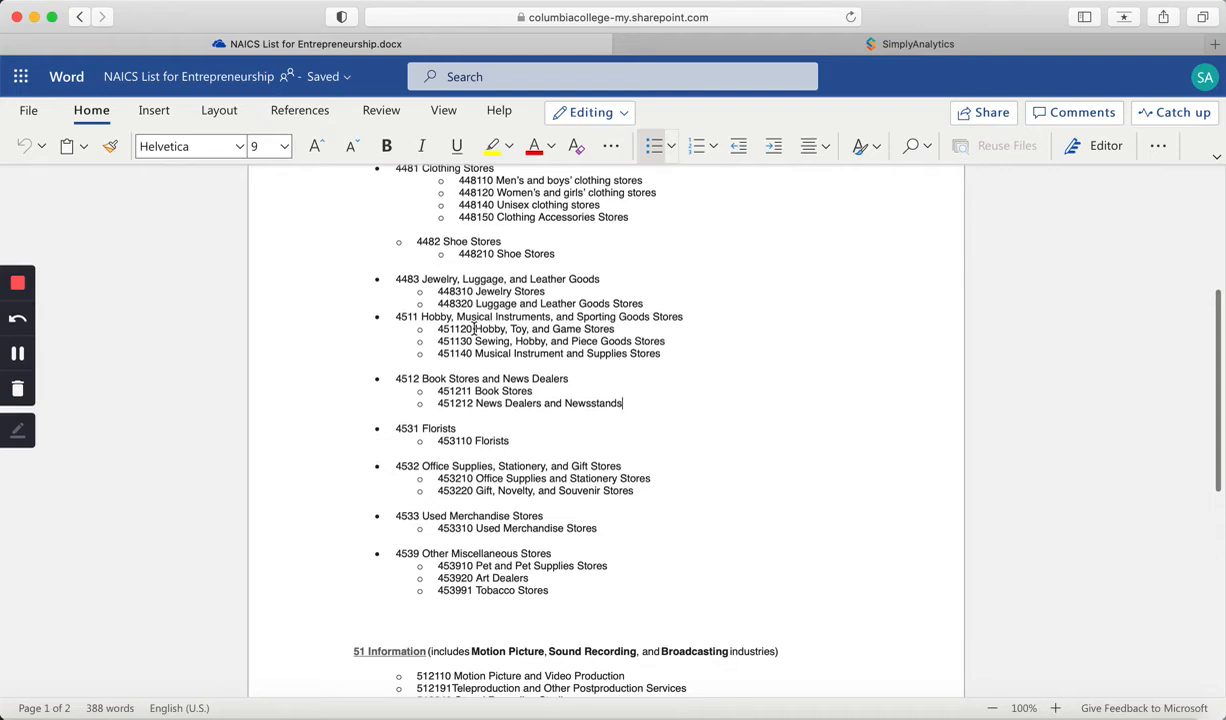
left_click_drag(474, 328, 441, 335)
key("super+c")
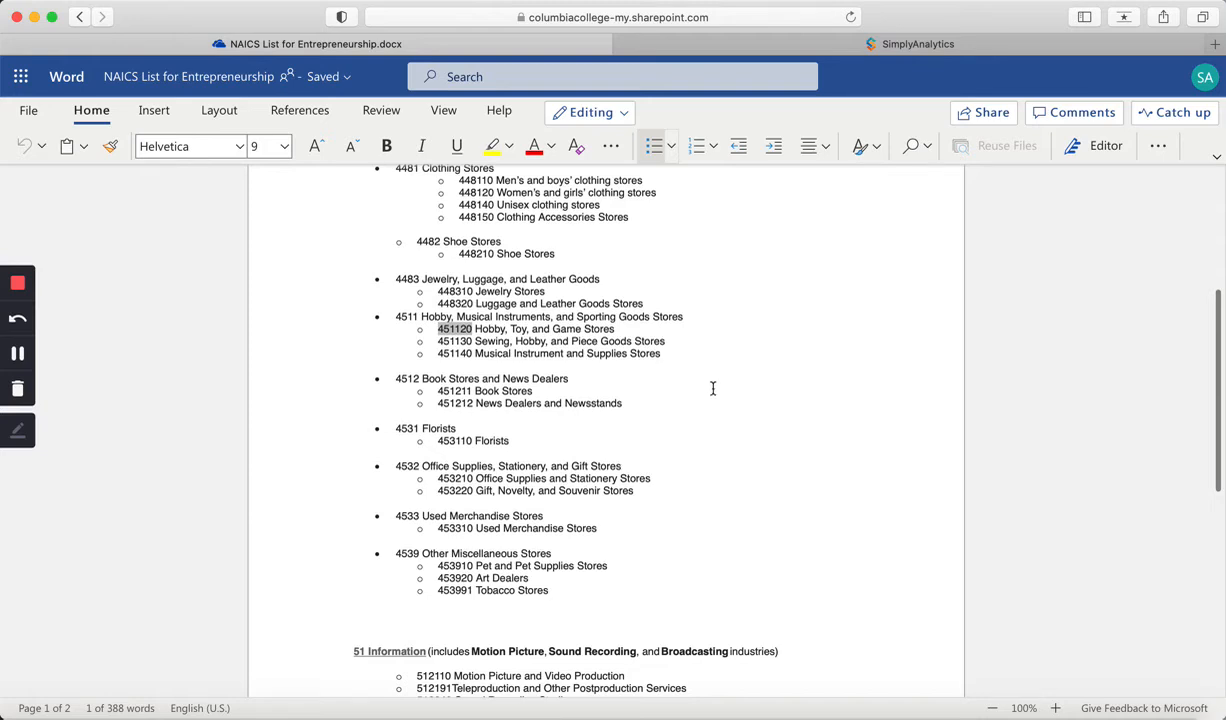
Step: Return to SimplyAnalytics and search businesses for the NAICS code 451120 on the map
left_click(750, 43)
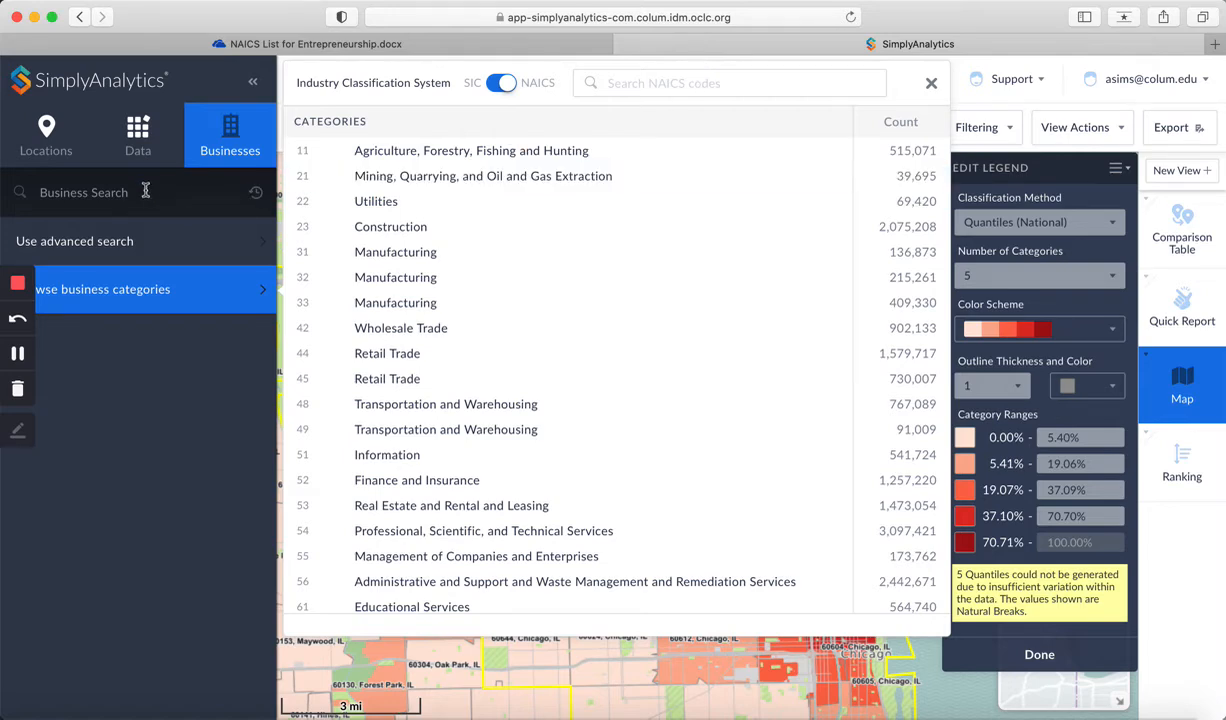
left_click(147, 194)
key("super+v")
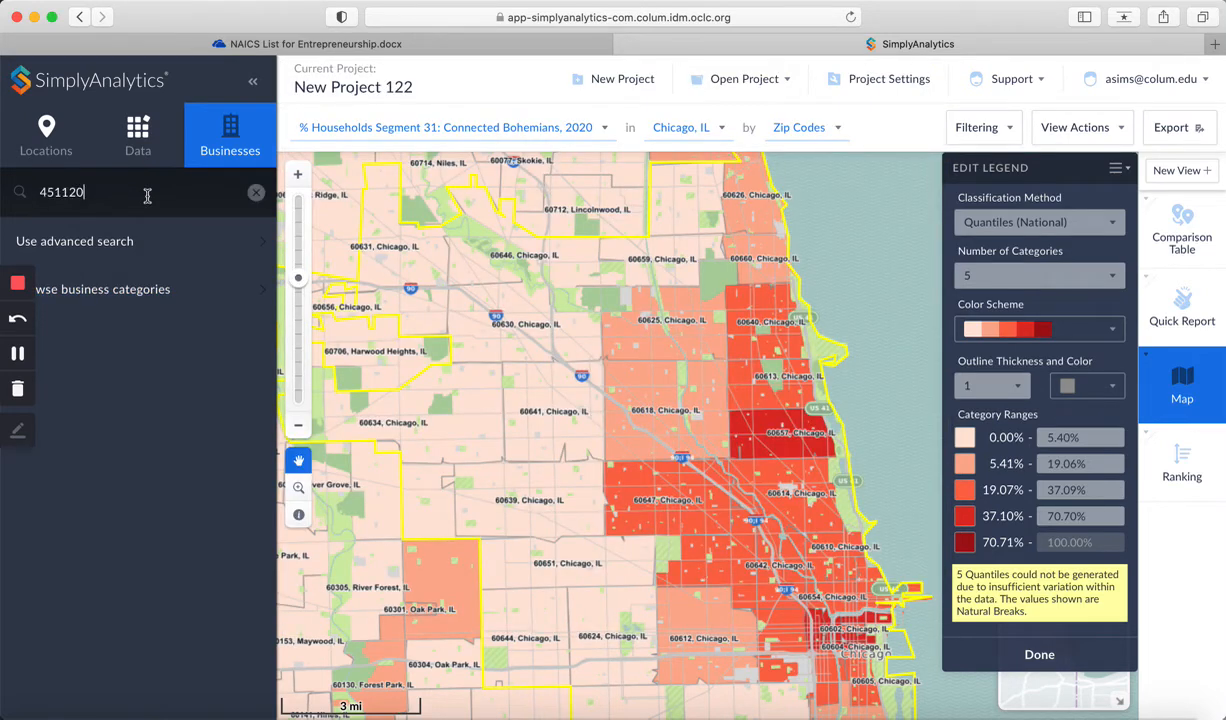
key("Return")
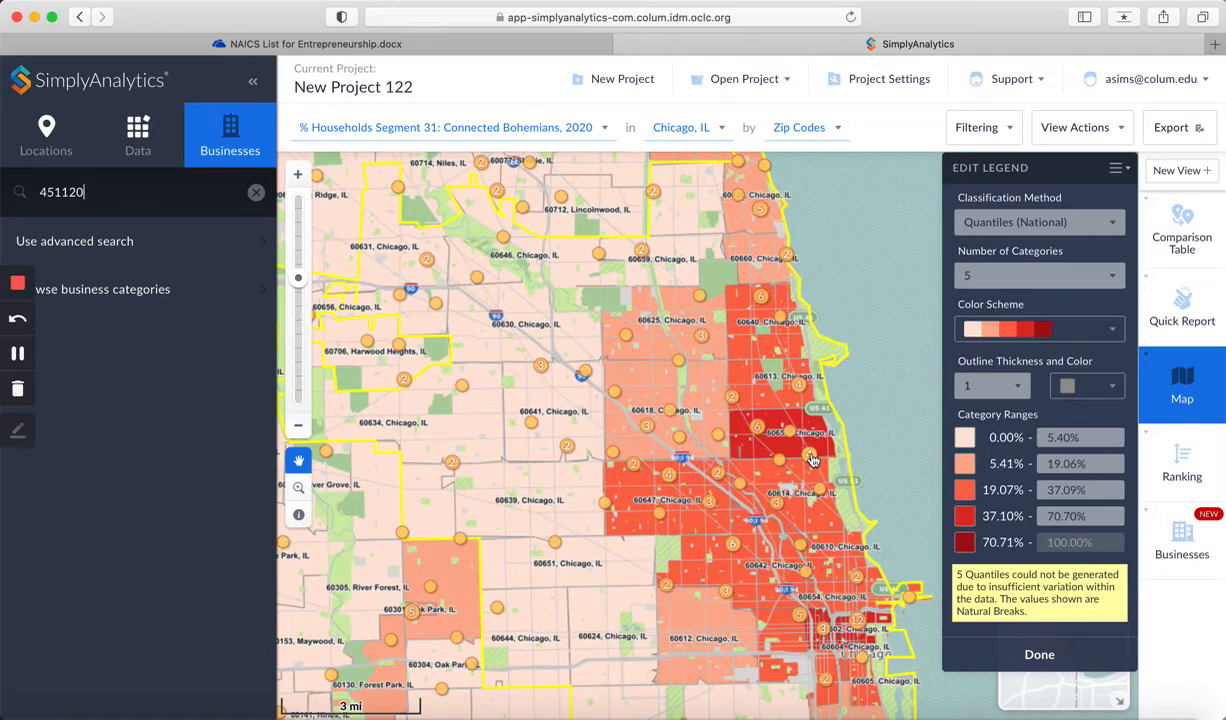
Step: Inspect a business point cluster in zip 60657 and view details of its first two businesses, then close it
left_click(812, 459)
left_click(580, 340)
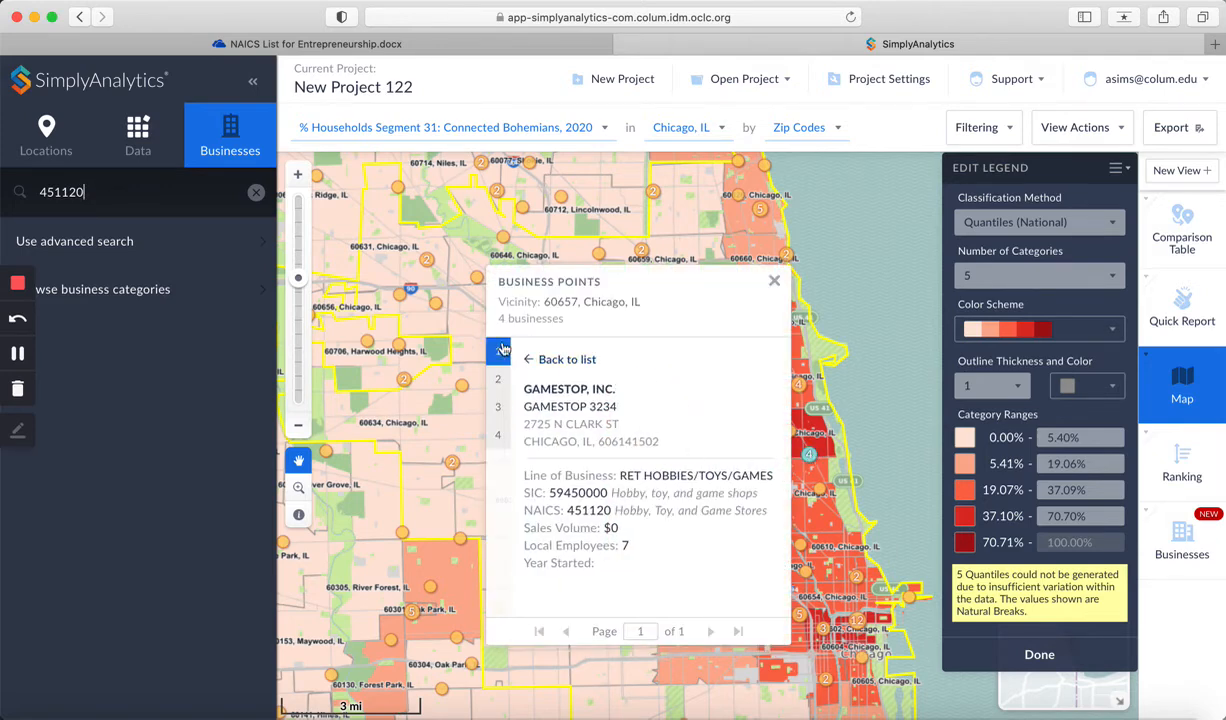
left_click(550, 359)
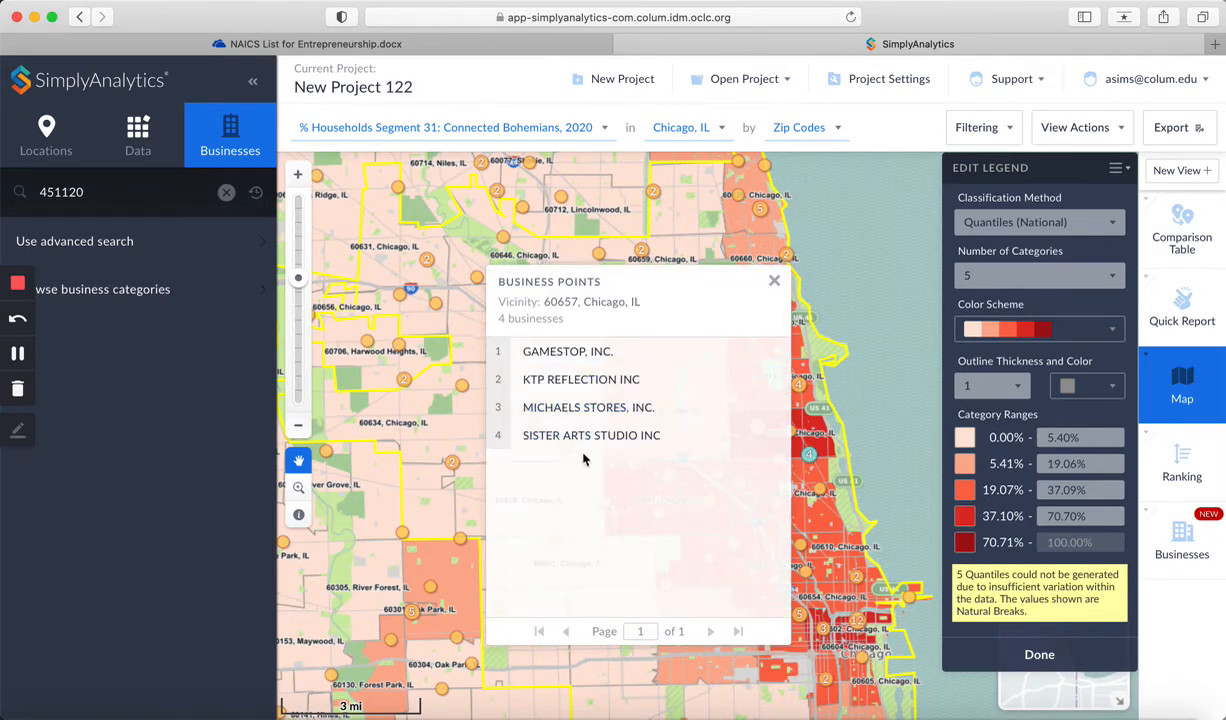
left_click(583, 382)
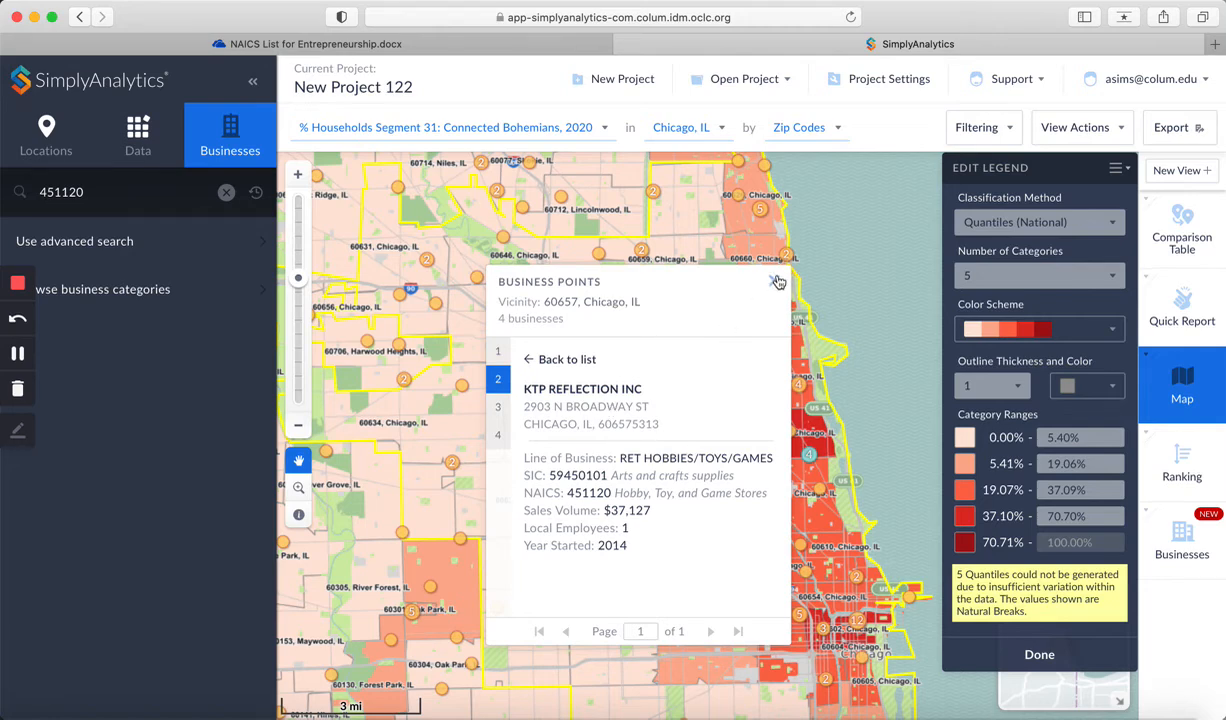
left_click(777, 283)
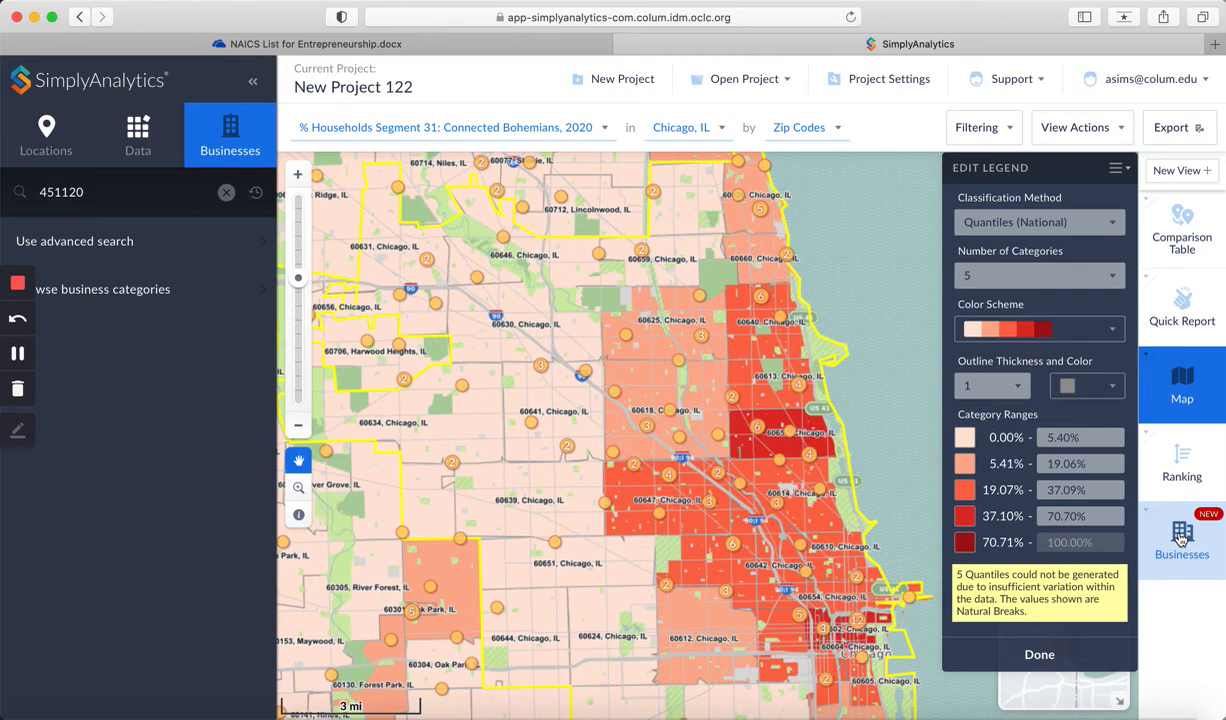
Step: Open the Businesses table of 451120 results and open the export options, then cancel them
left_click(1182, 538)
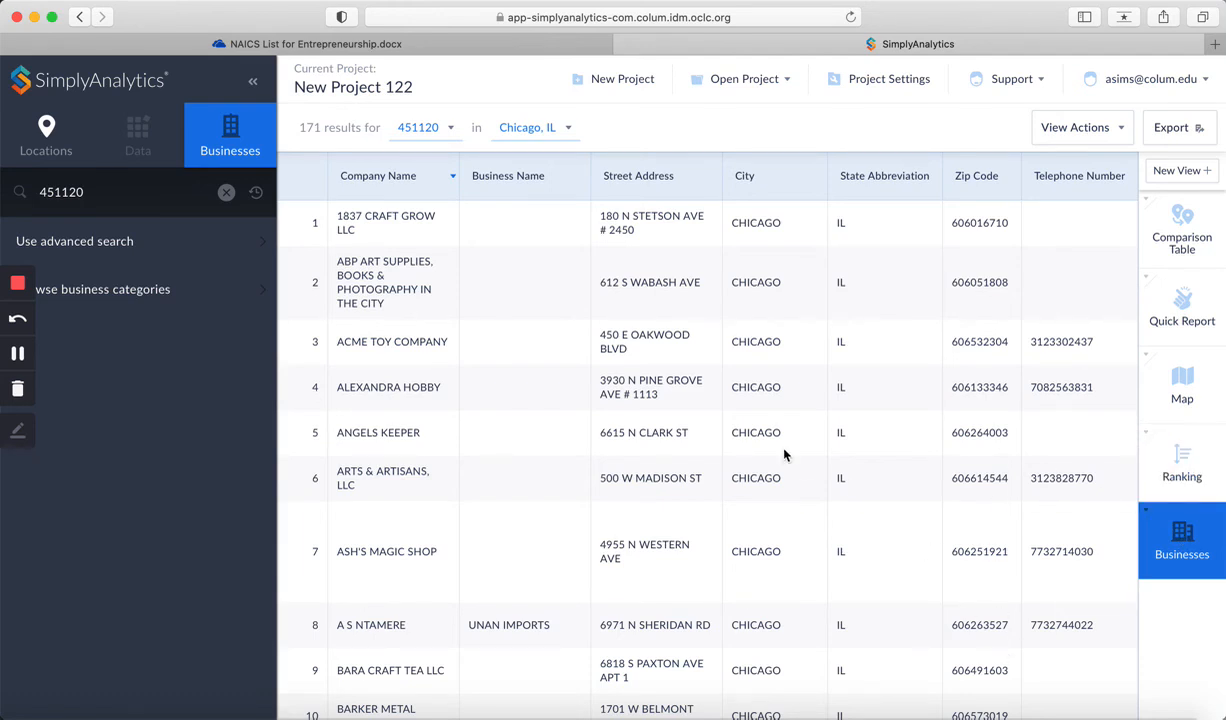
scroll(808, 380, "right", 3)
scroll(808, 380, "left", 3)
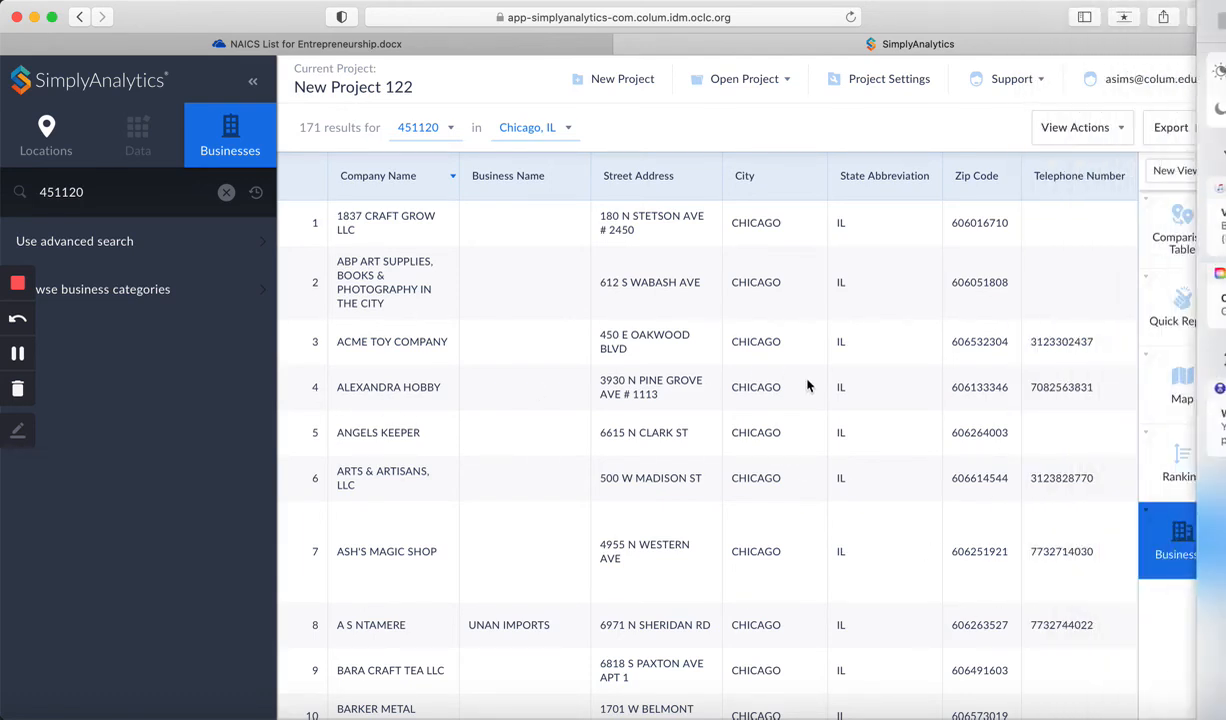
left_click_drag(1043, 363, 995, 365)
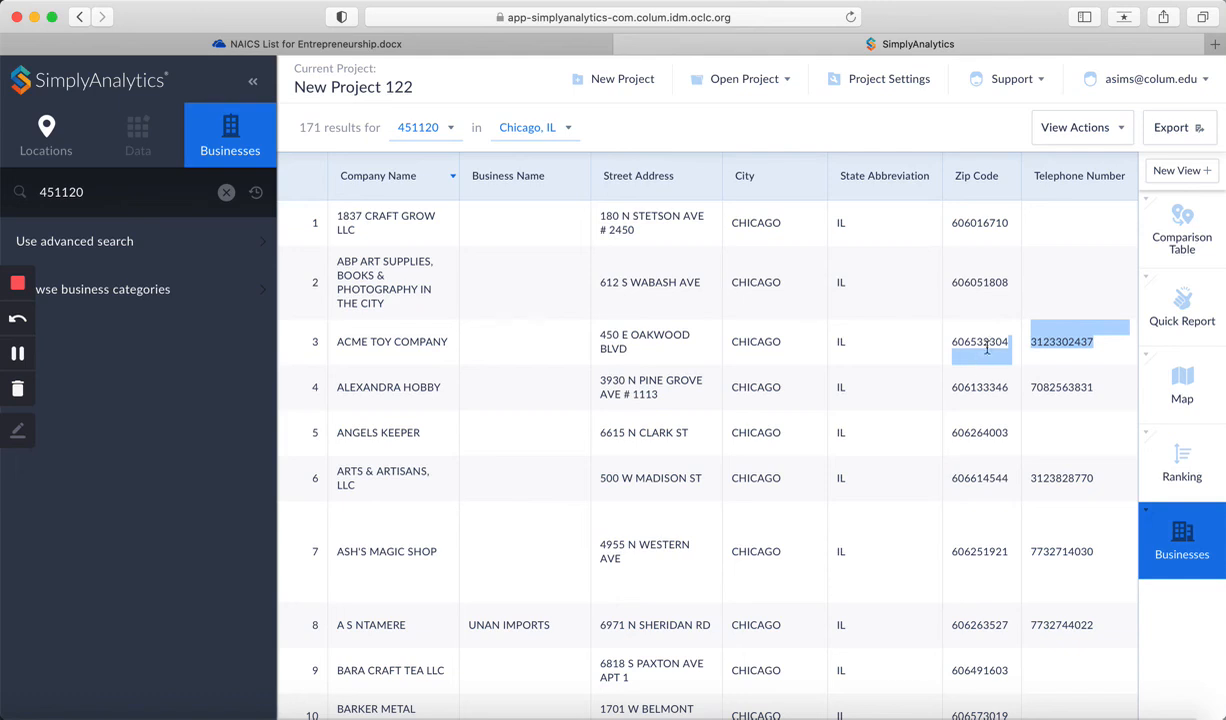
left_click(1180, 131)
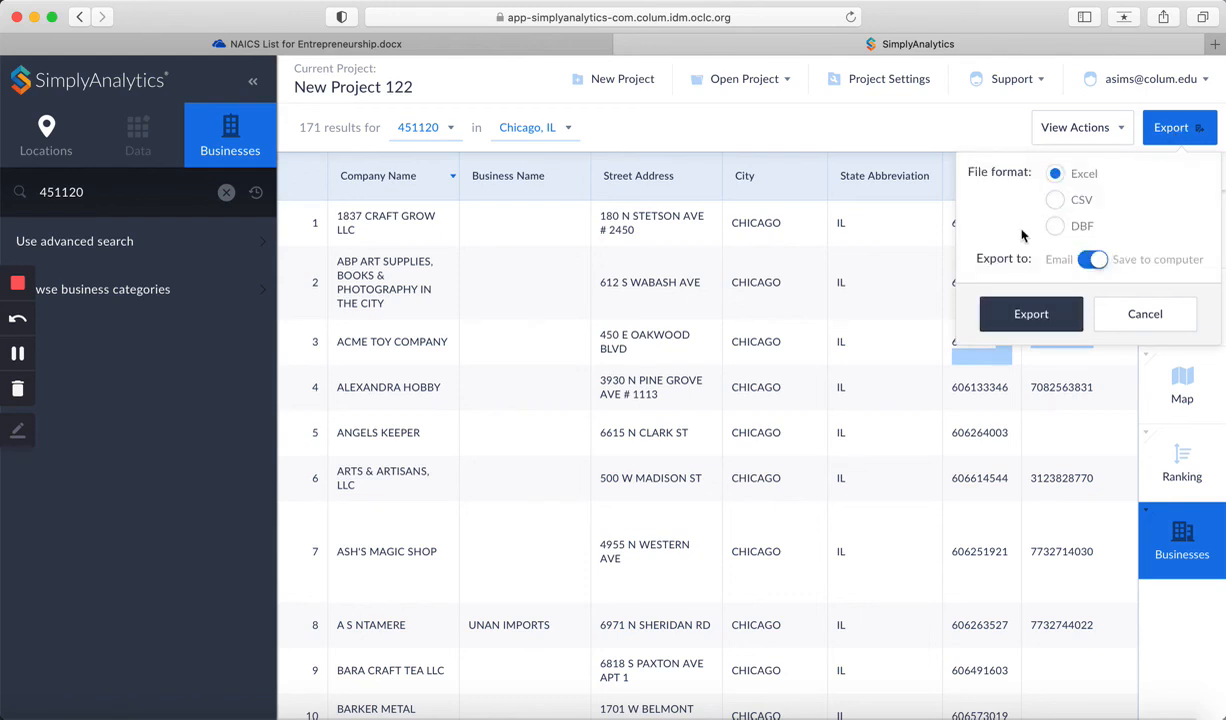
left_click(1155, 314)
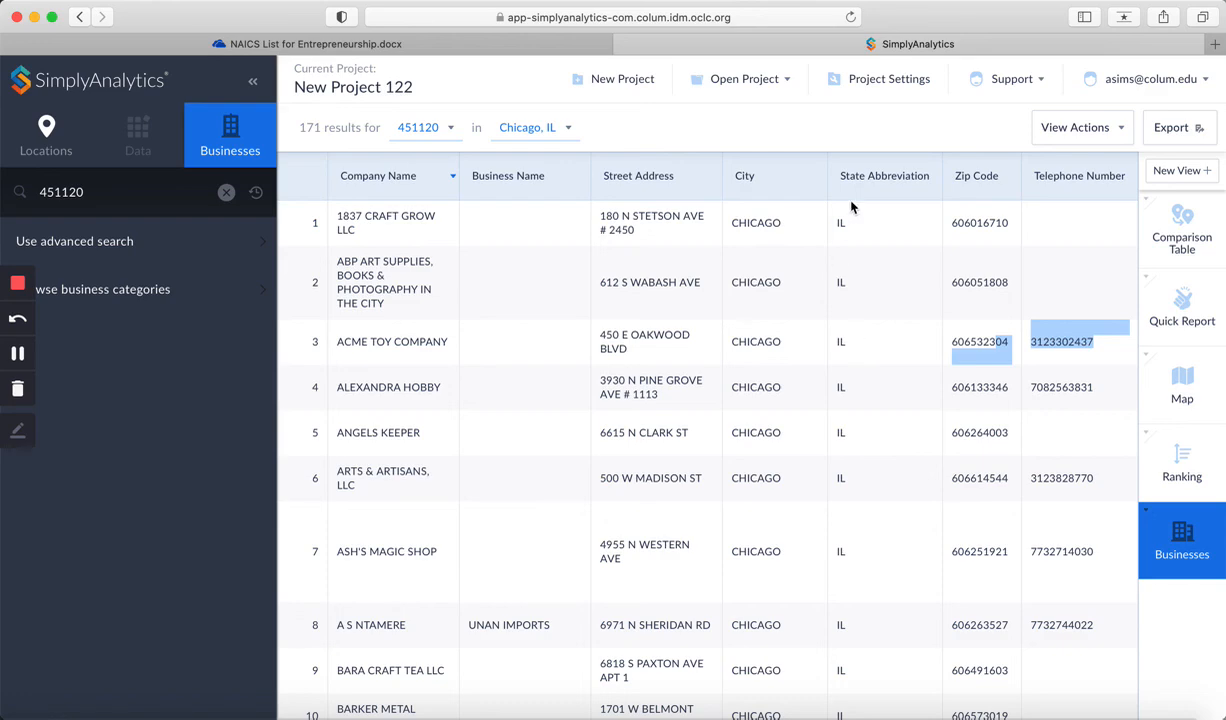
Step: Close the NAICS list document tab and return to the SimplyAnalytics tab
left_click(550, 44)
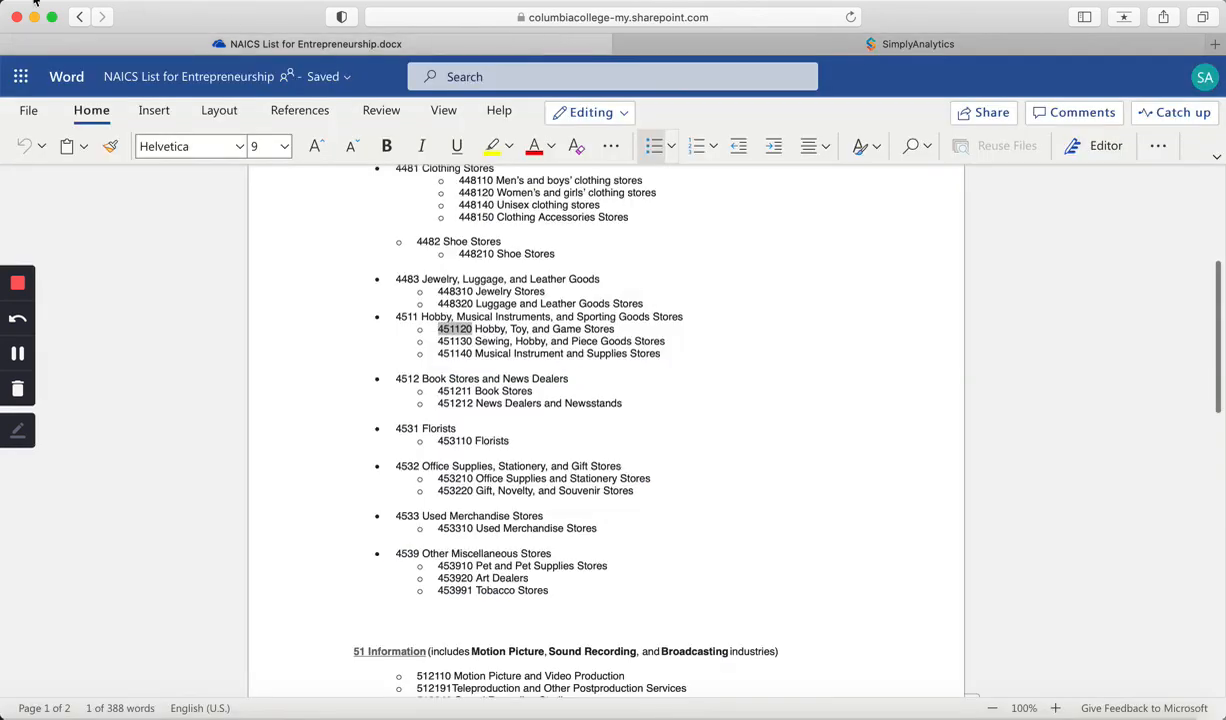
left_click(76, 20)
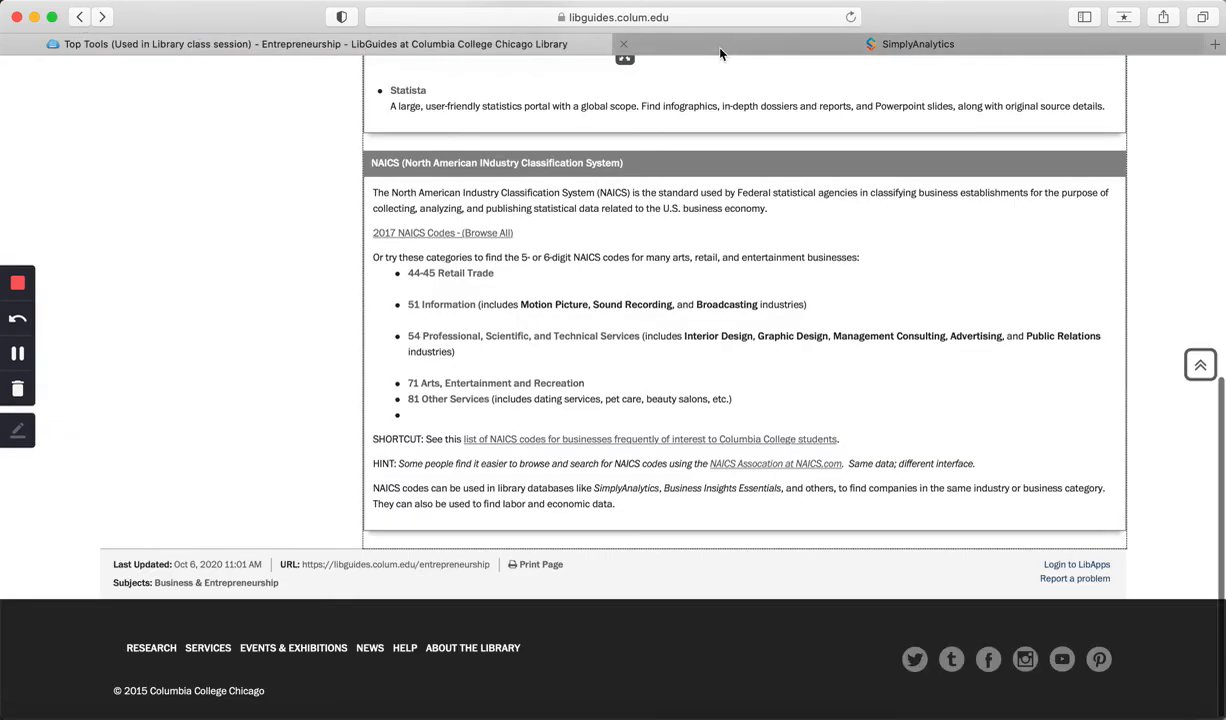
left_click(689, 44)
Step: Navigate the current tab to library.colum.edu
left_click(519, 16)
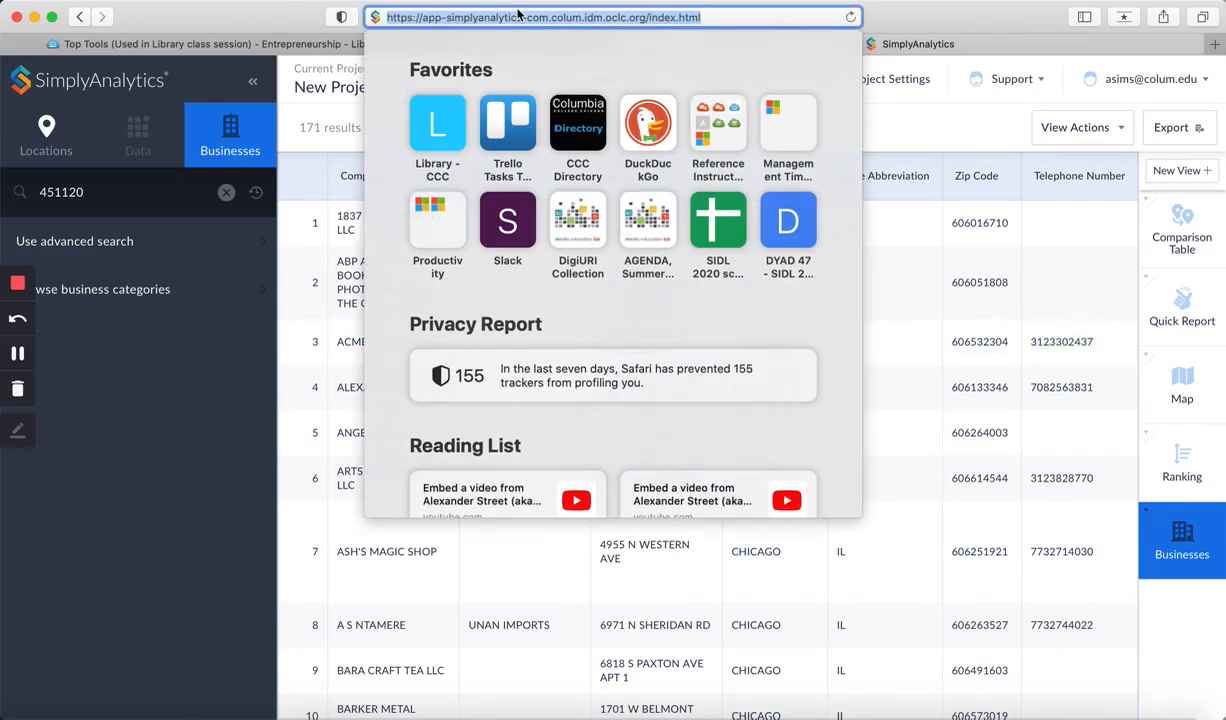
type("library.colum.edu")
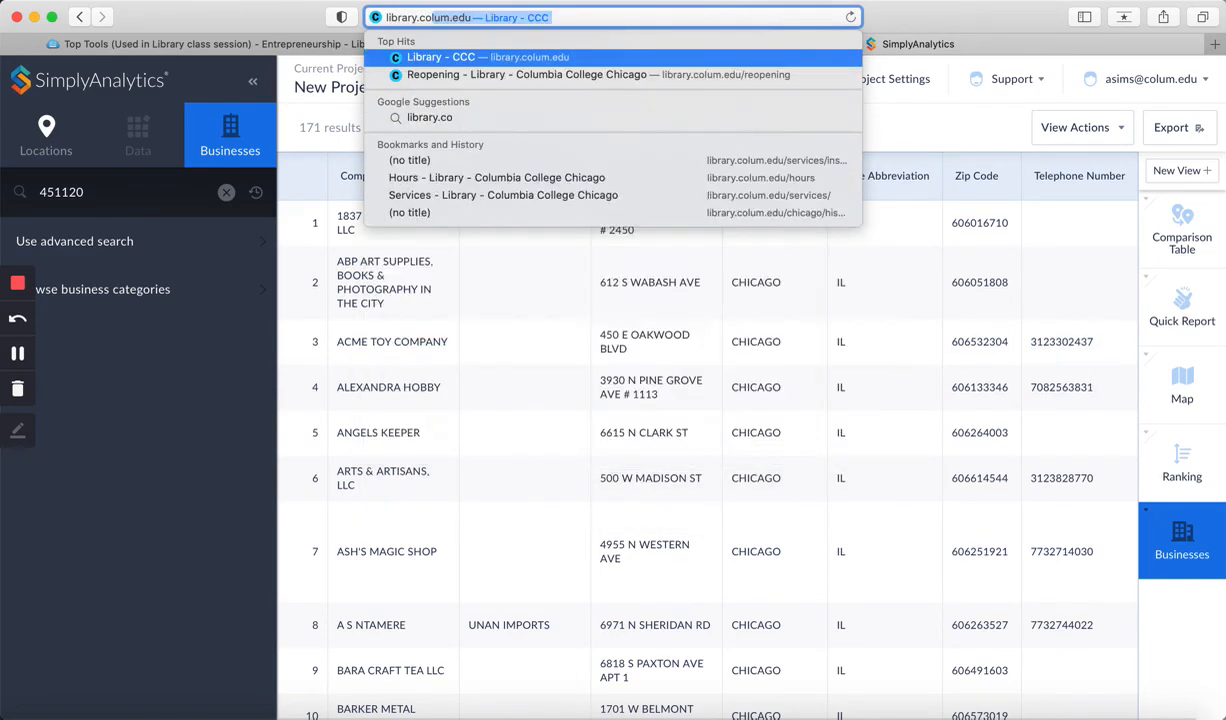
key("Return")
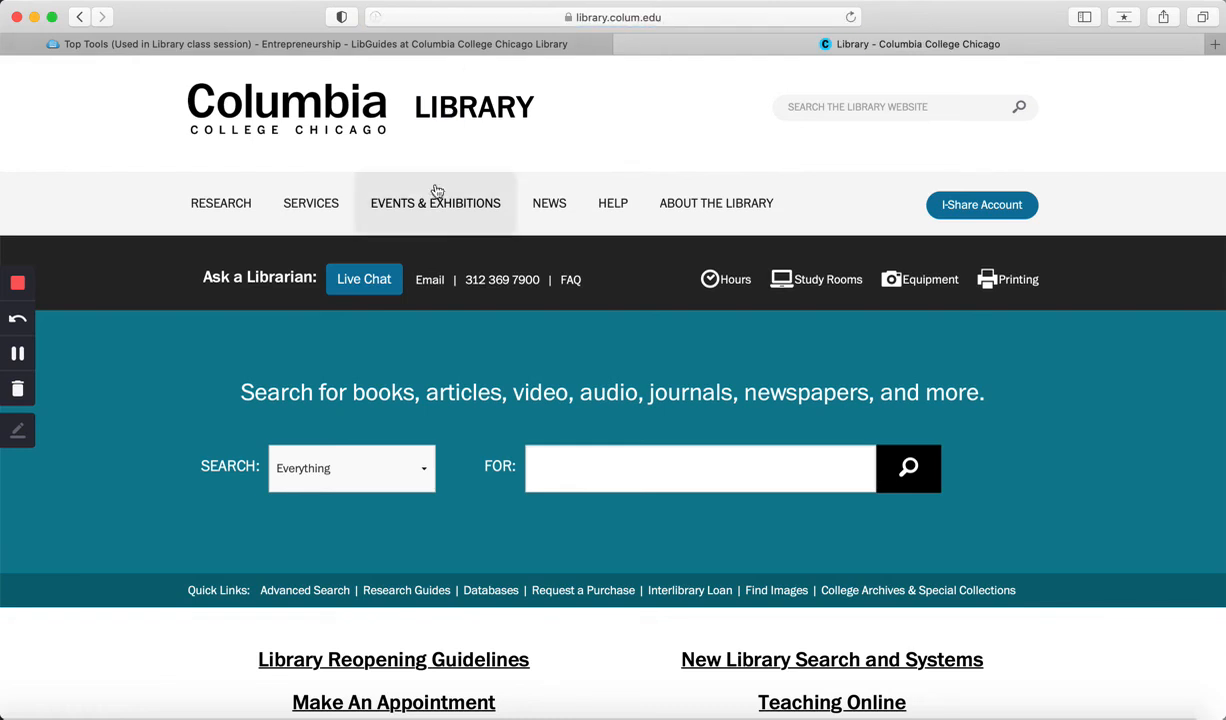